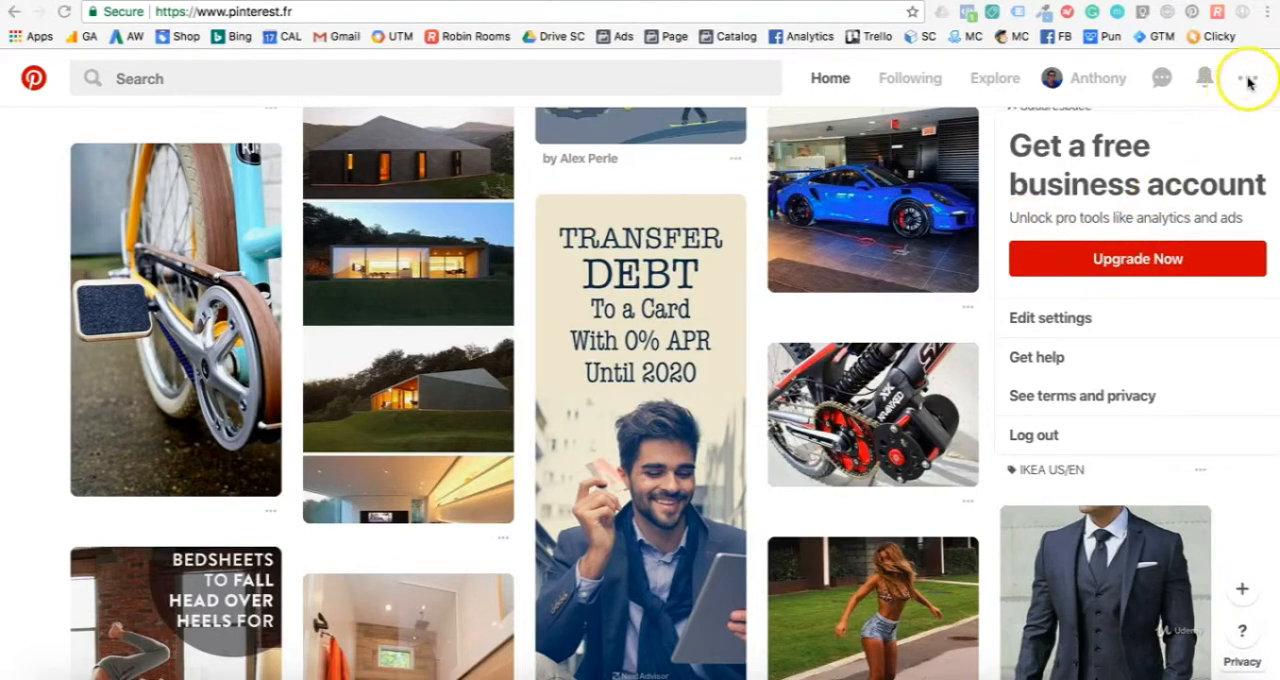
Step: Upgrade to a free business account, submitting the form with the website pinterestcours.myshopify.com and the Professional business type
{"action": "left_click", "coordinate": [1245, 82]}
{"action": "left_click", "coordinate": [1248, 82]}
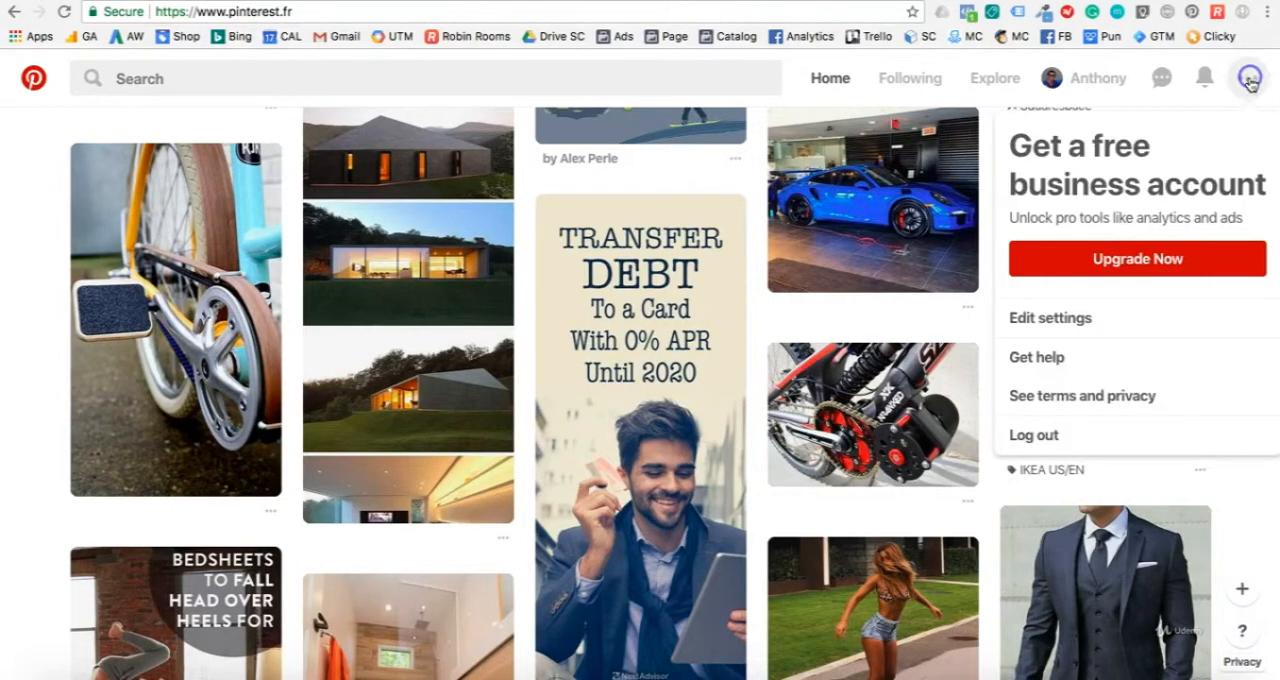
{"action": "left_click", "coordinate": [1111, 263]}
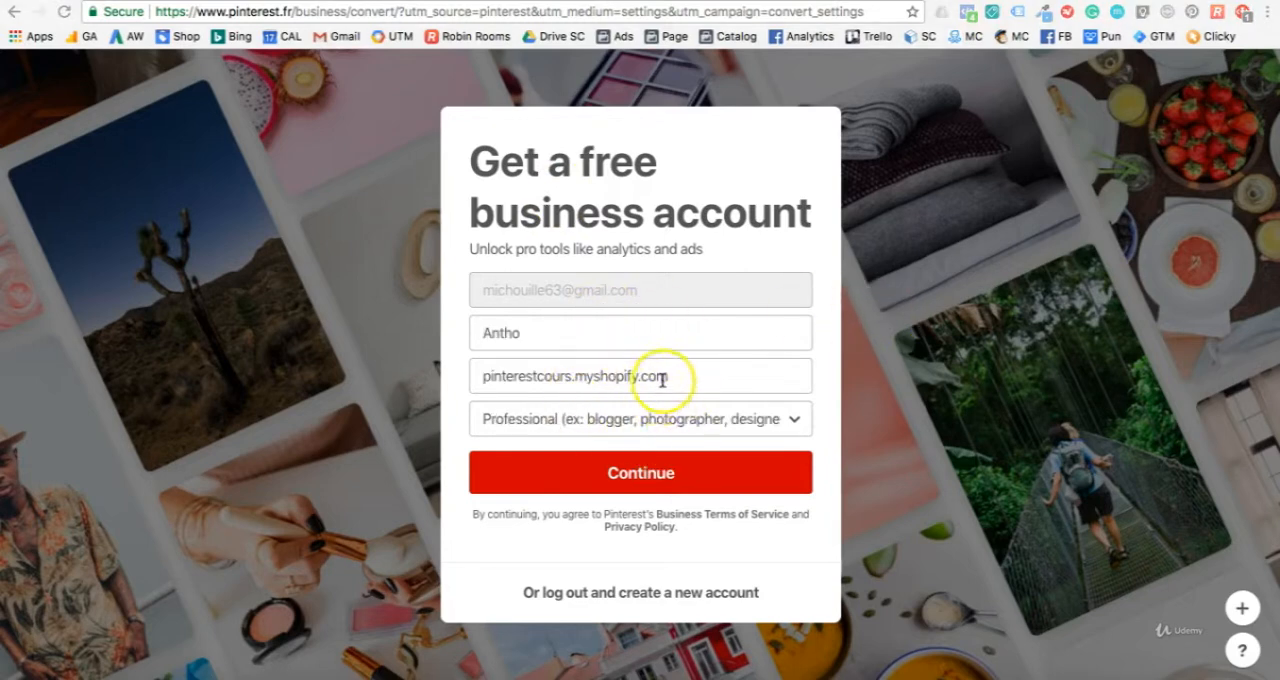
{"action": "left_click", "coordinate": [662, 378]}
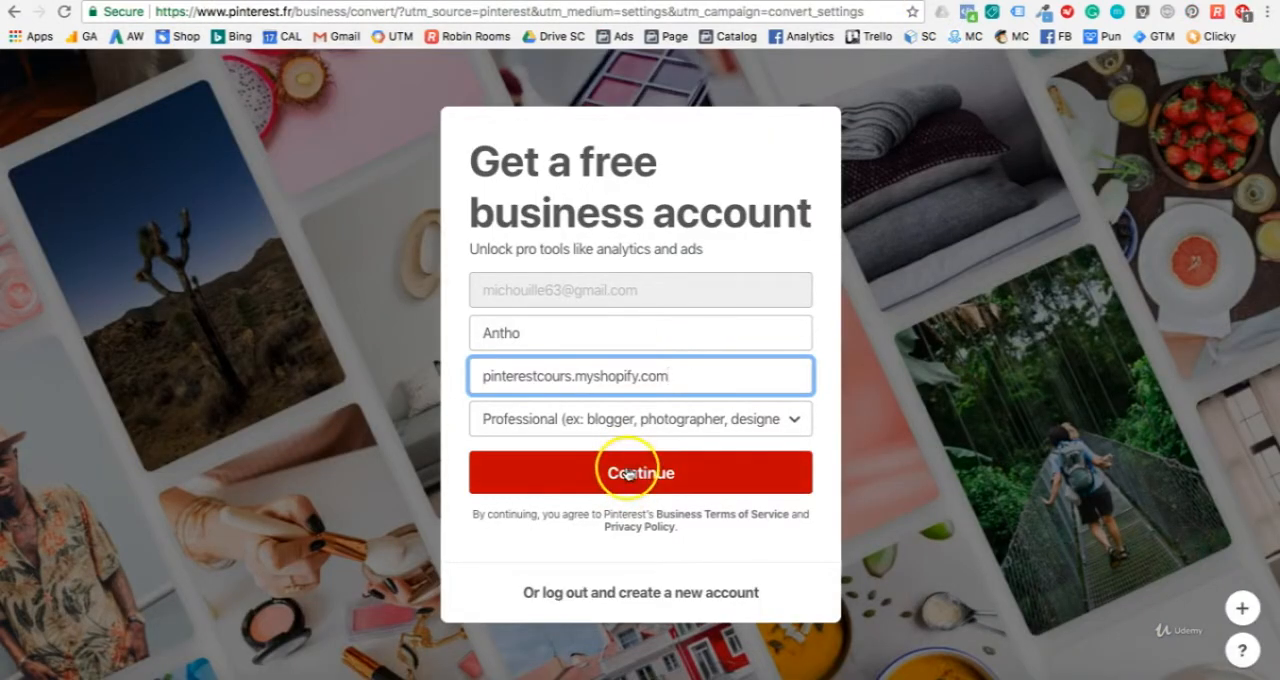
{"action": "left_click", "coordinate": [628, 474]}
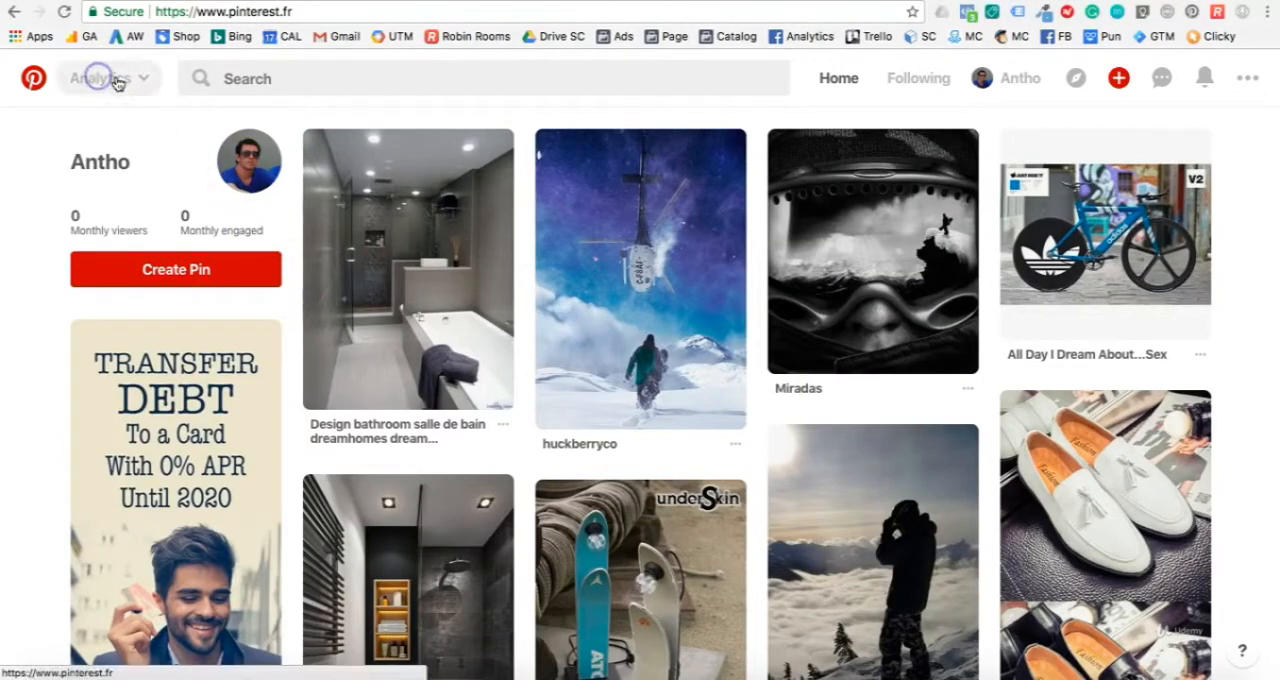
Step: Copy the p:domain_verify meta tag offered for website confirmation in the Analytics overview and switch to the Shopify admin
{"action": "left_click", "coordinate": [116, 80]}
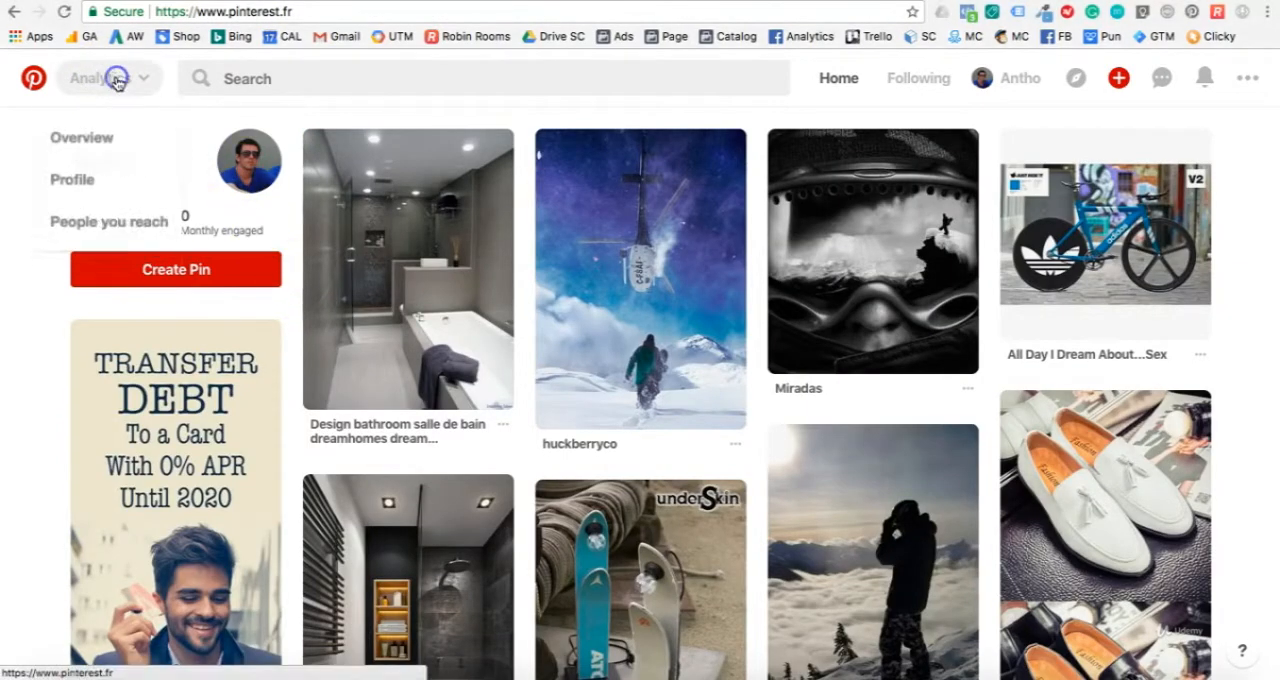
{"action": "left_click", "coordinate": [100, 128]}
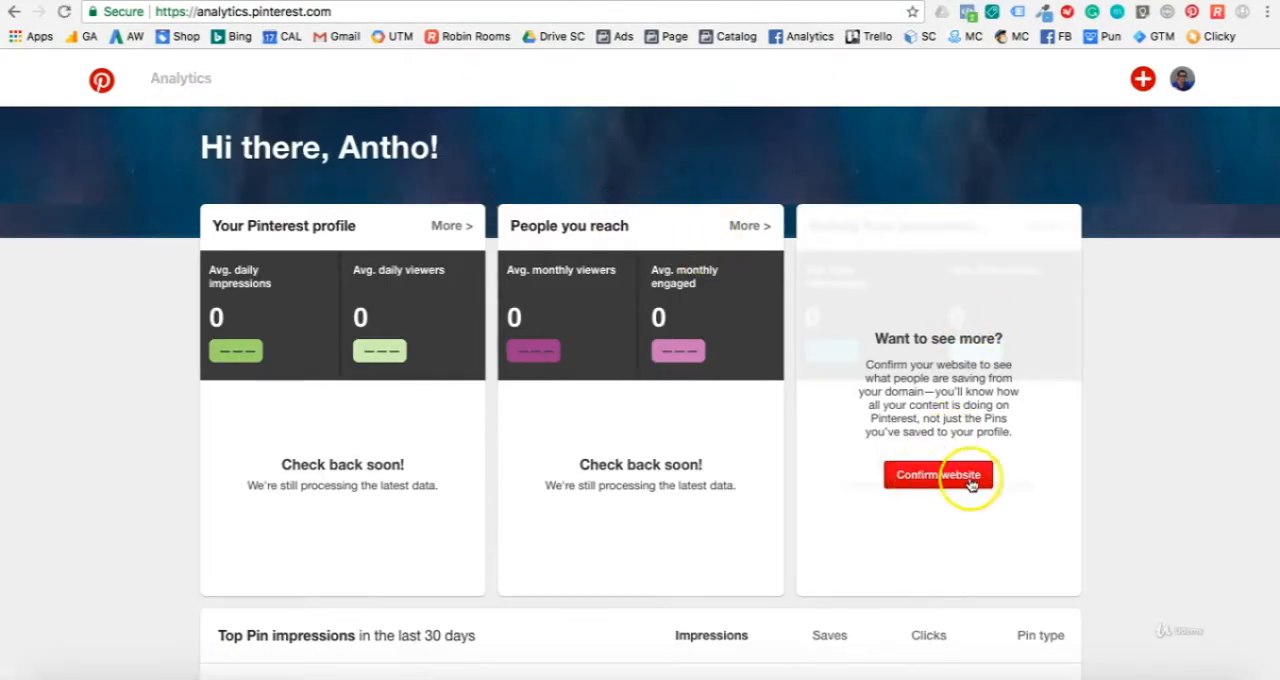
{"action": "left_click", "coordinate": [933, 474]}
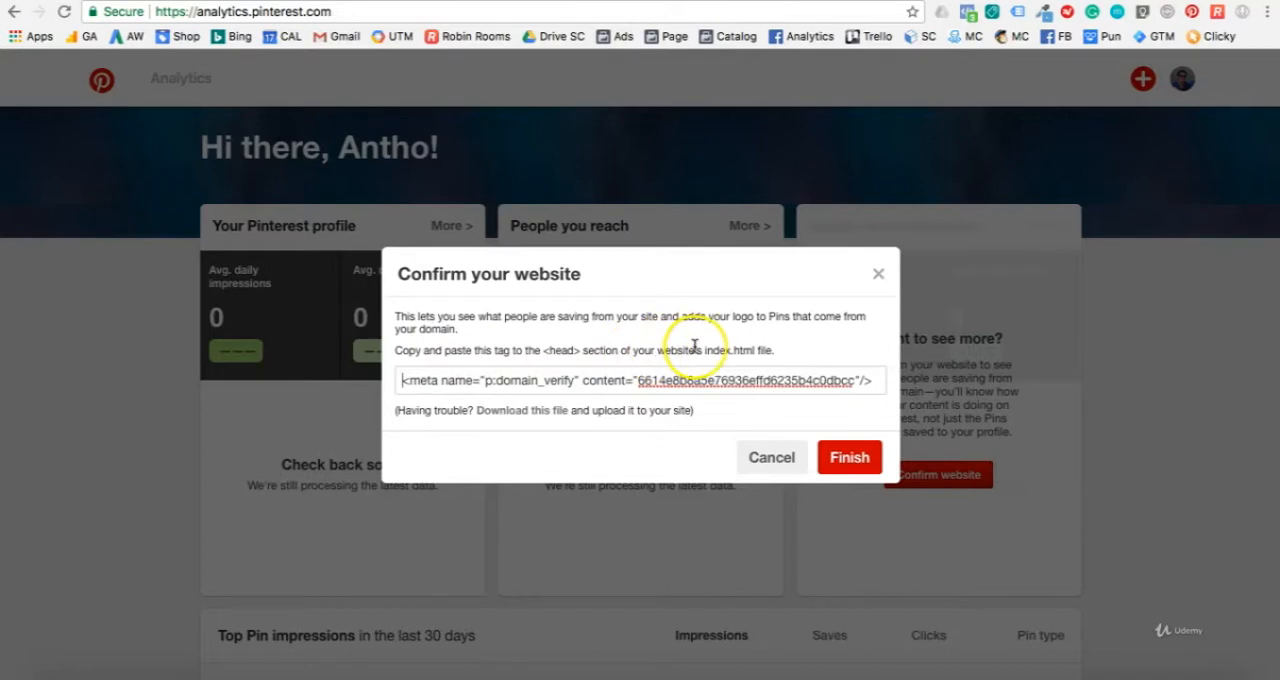
{"action": "left_click", "coordinate": [621, 380]}
{"action": "key", "text": "super+c"}
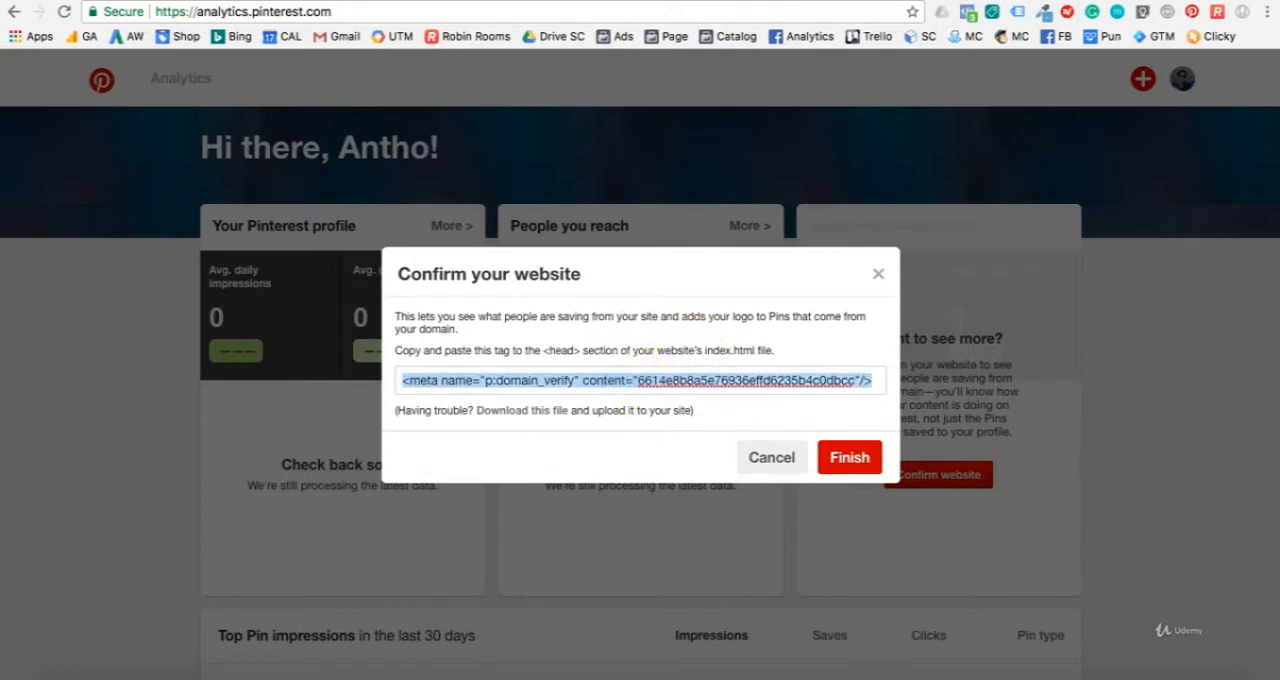
{"action": "left_click", "coordinate": [748, 1]}
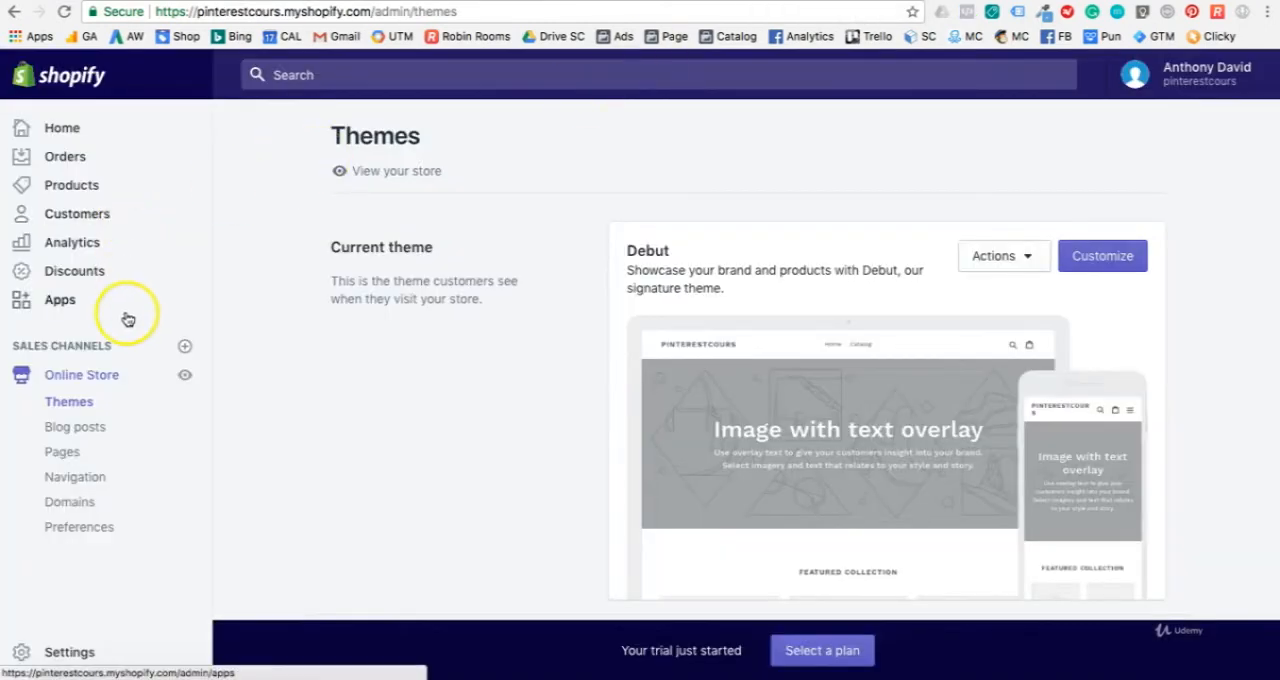
{"action": "left_click", "coordinate": [91, 535]}
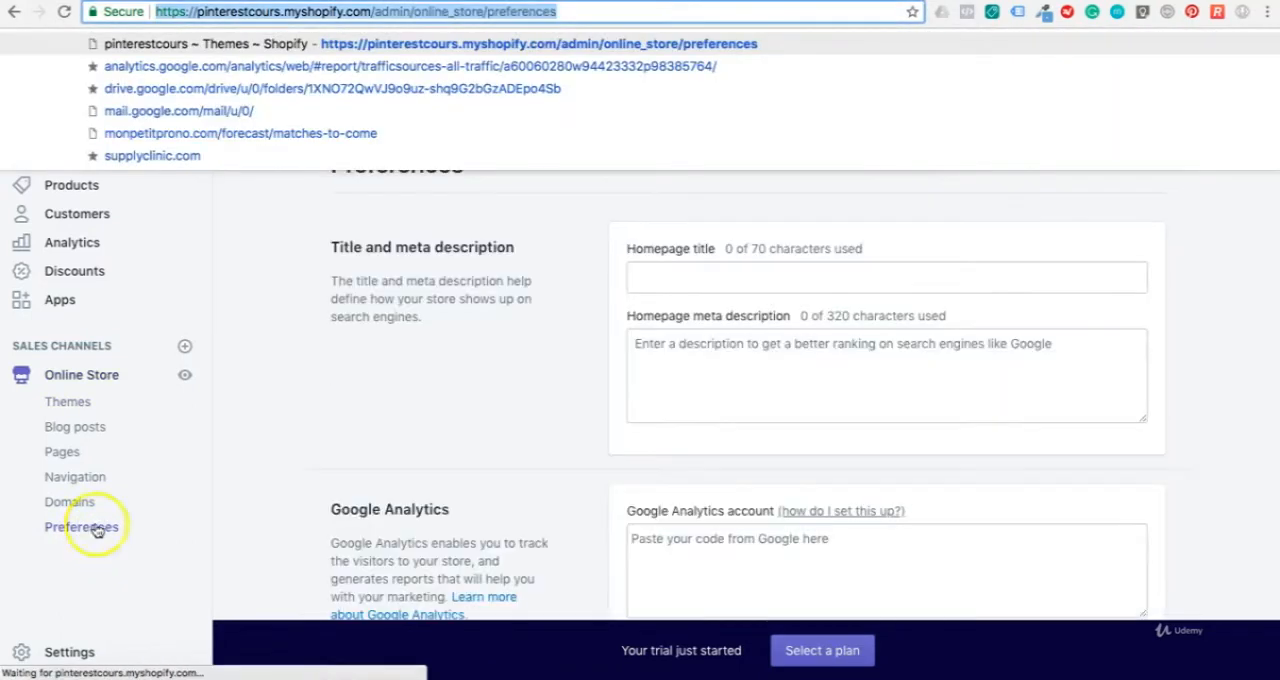
{"action": "left_click", "coordinate": [574, 236]}
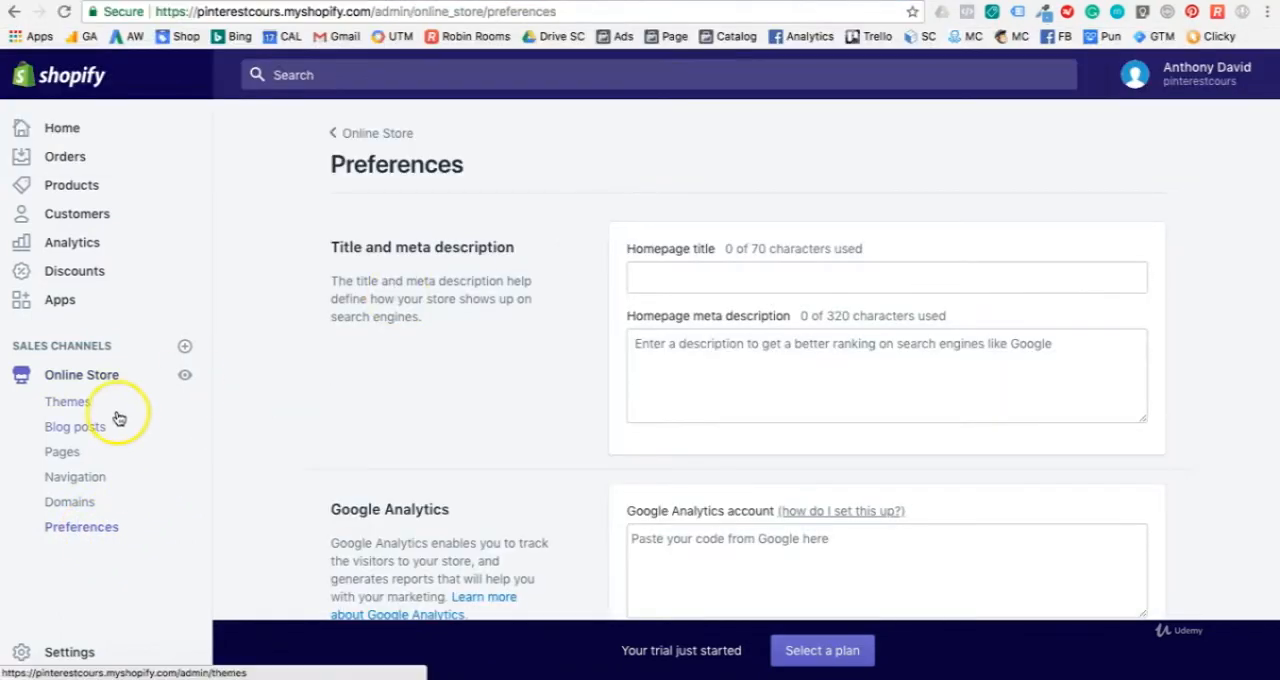
{"action": "left_click", "coordinate": [87, 405]}
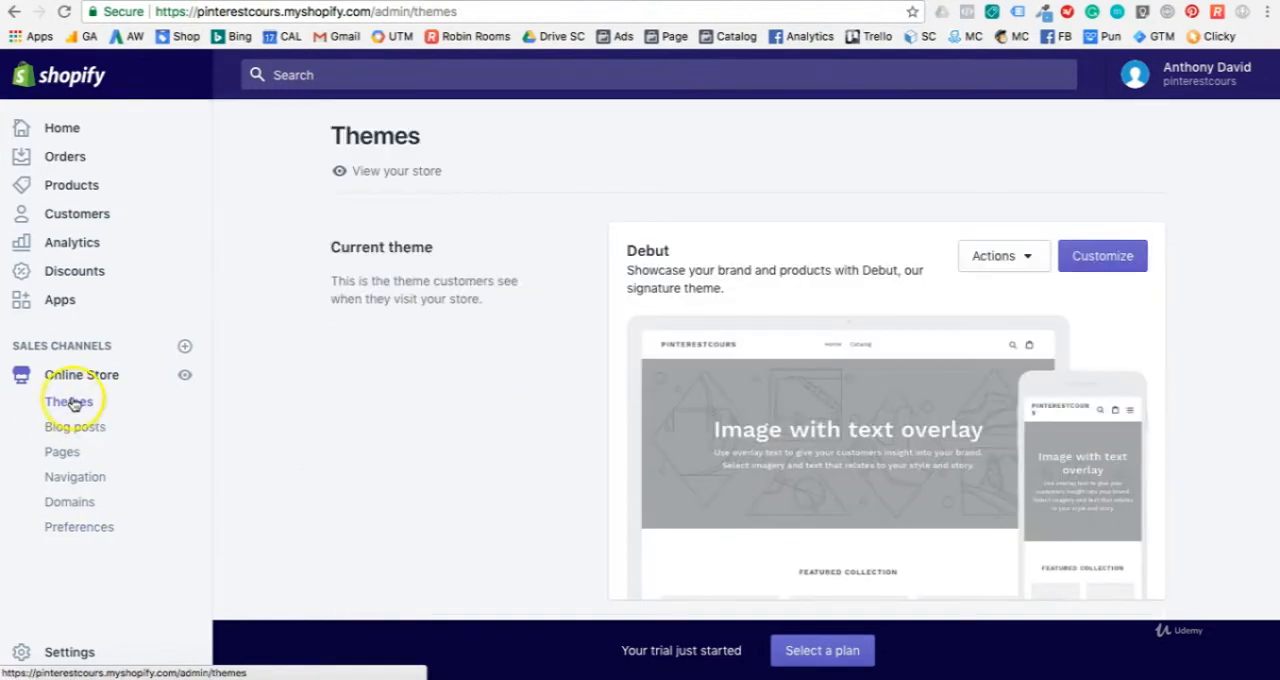
Step: Open the theme.liquid layout file of the current Debut theme for code editing
{"action": "left_click", "coordinate": [990, 262]}
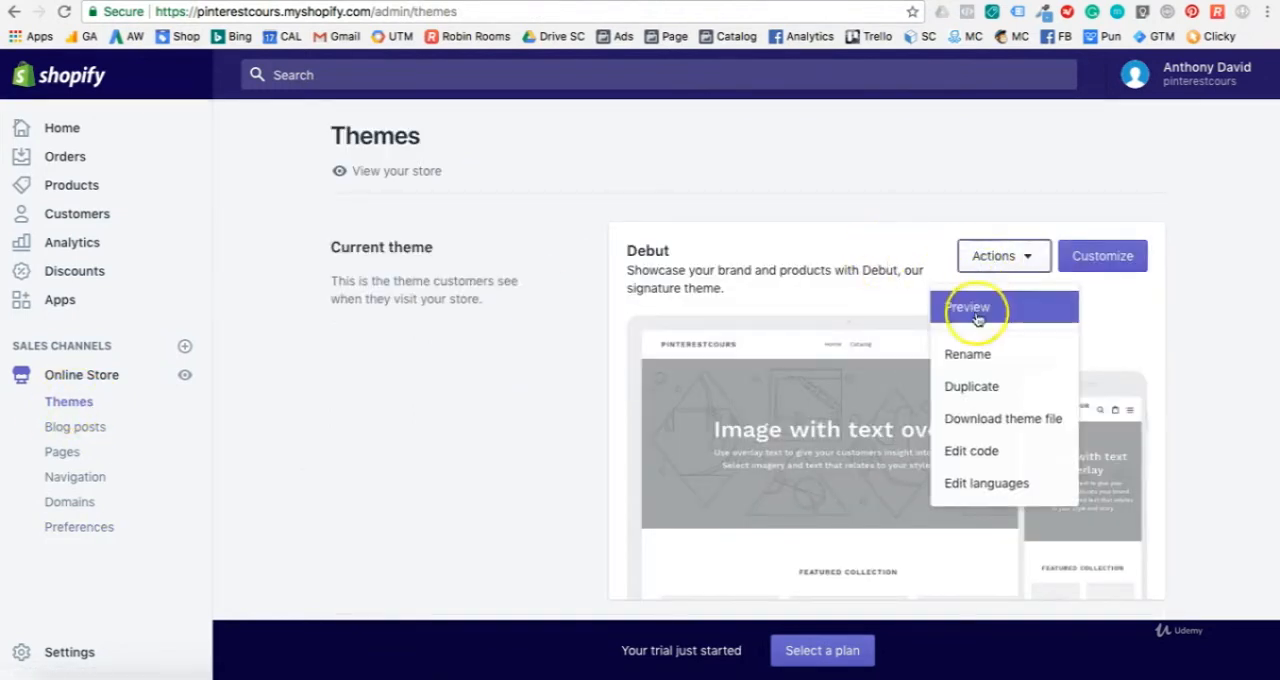
{"action": "left_click", "coordinate": [971, 452]}
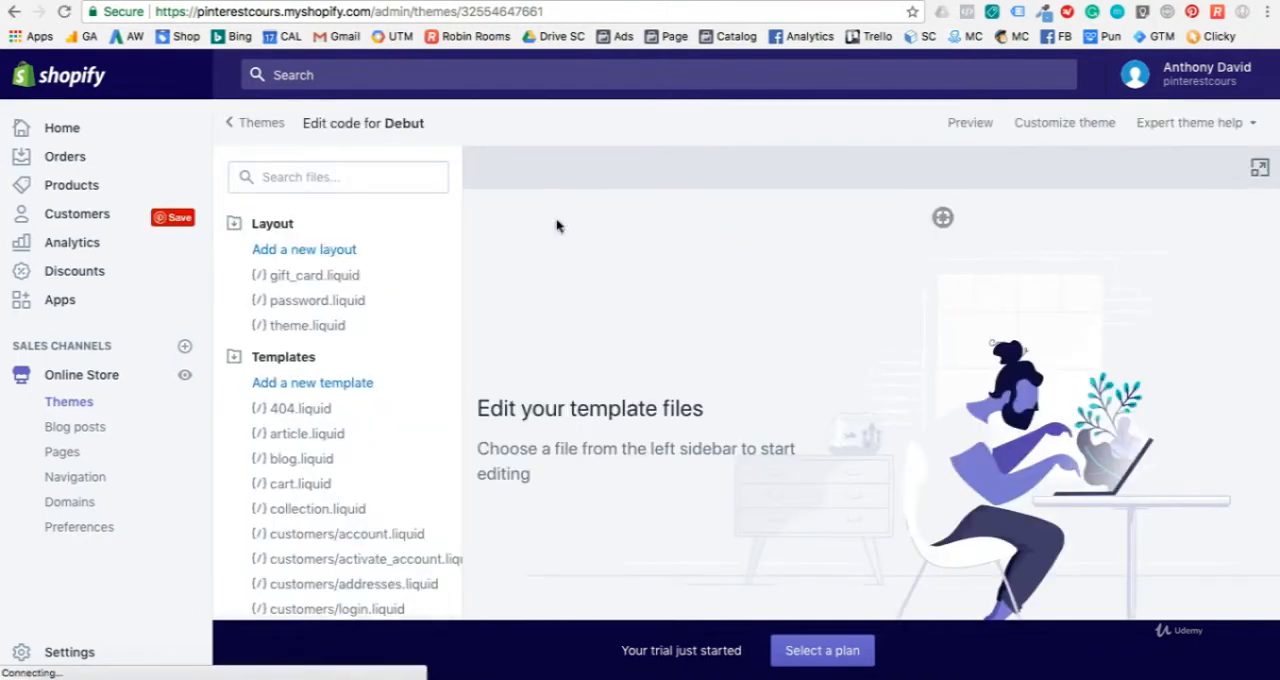
{"action": "left_click", "coordinate": [318, 326]}
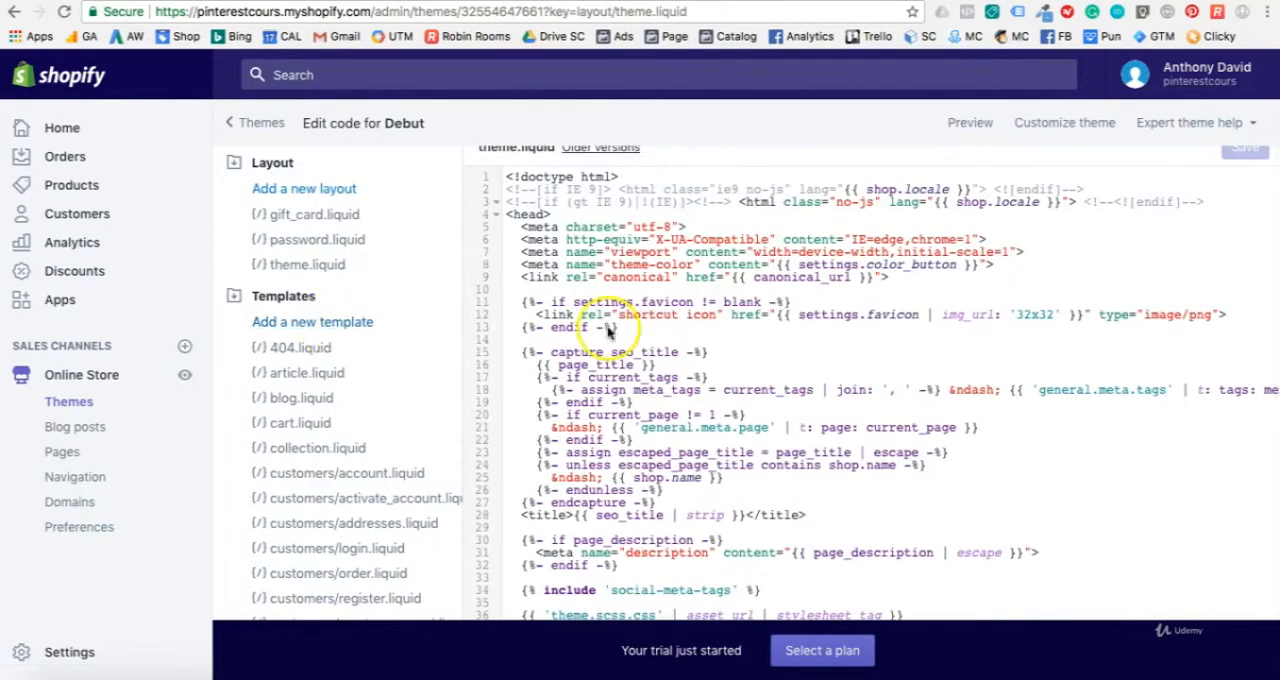
Step: Paste the domain verification meta tag on its own line below the opening <head> tag in theme.liquid and save the file
{"action": "left_click", "coordinate": [558, 214]}
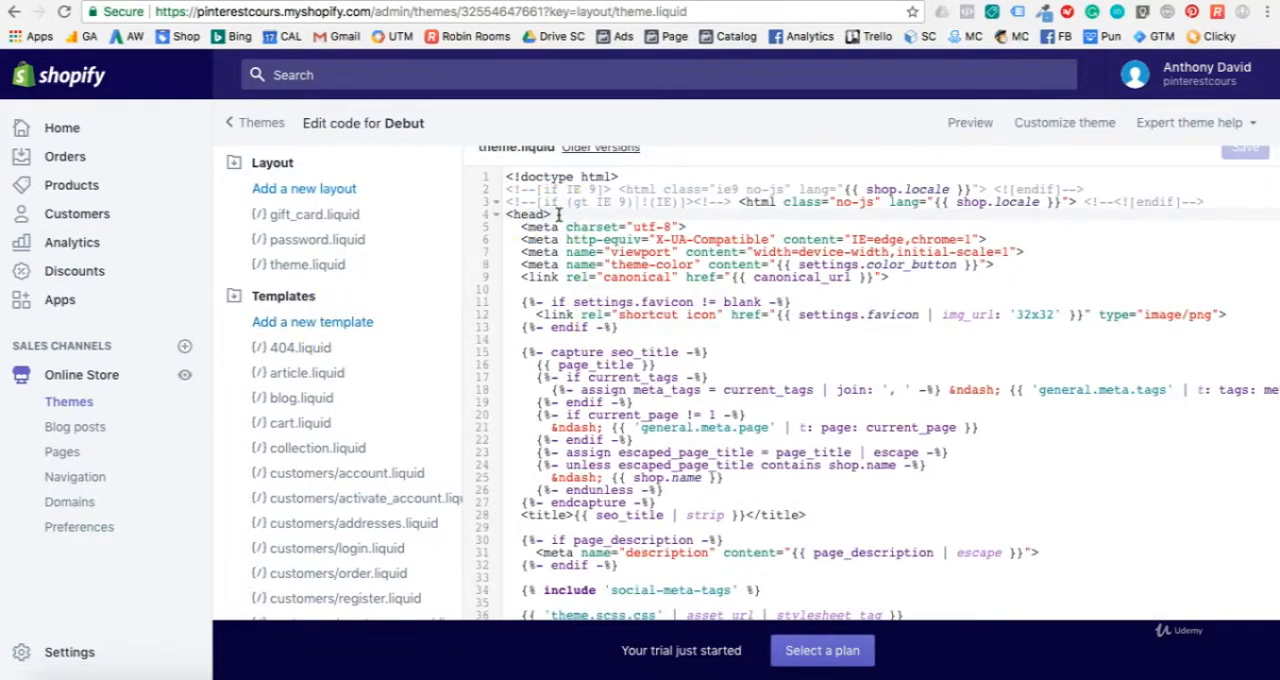
{"action": "key", "text": "Return"}
{"action": "key", "text": "Return"}
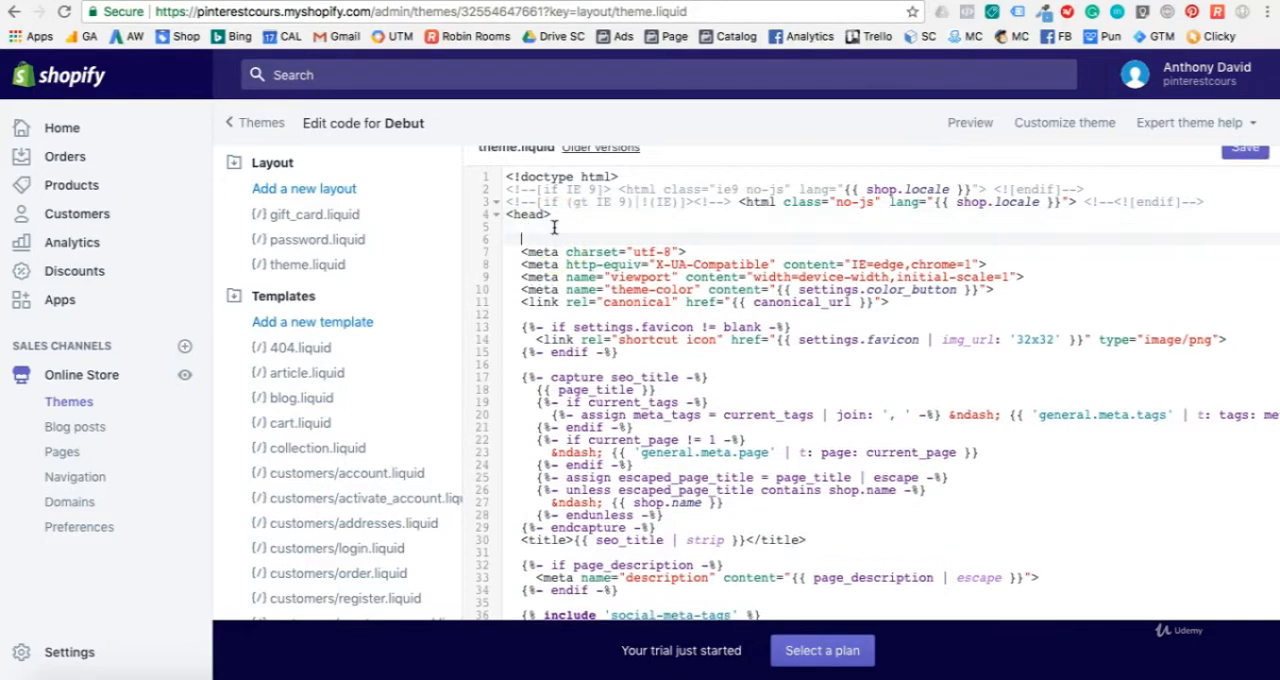
{"action": "key", "text": "super+v"}
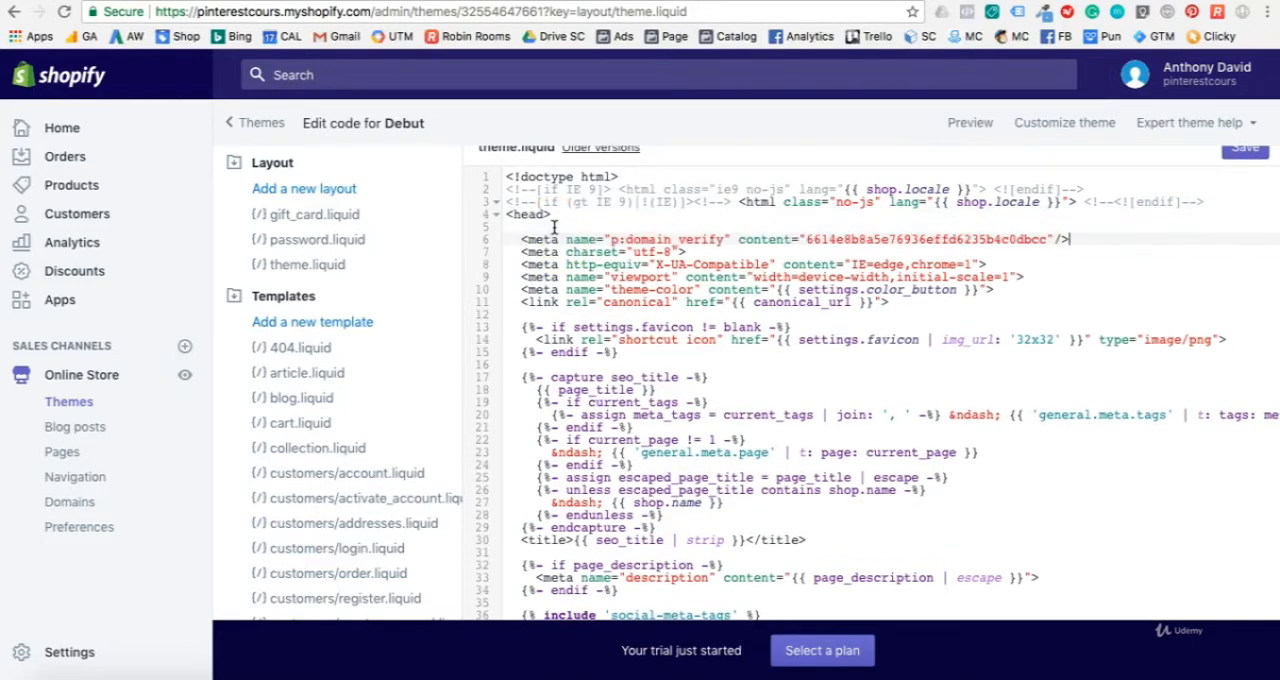
{"action": "key", "text": "Return"}
{"action": "key", "text": "Return"}
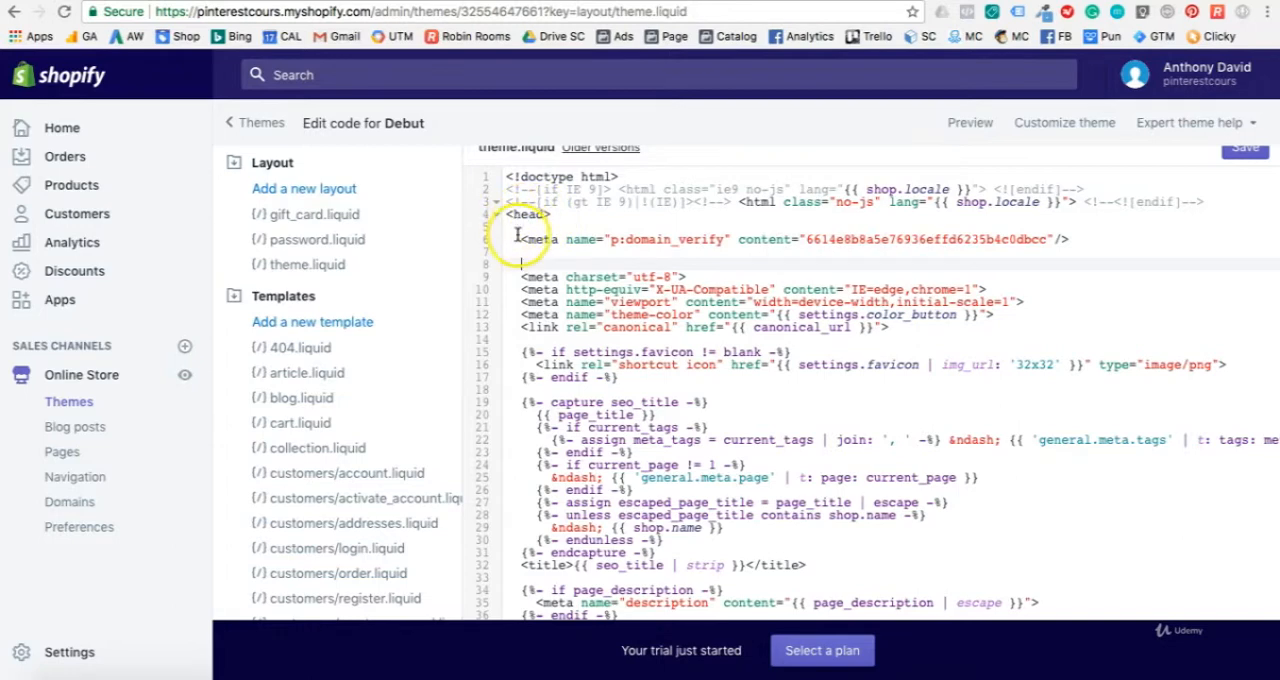
{"action": "left_click", "coordinate": [515, 239]}
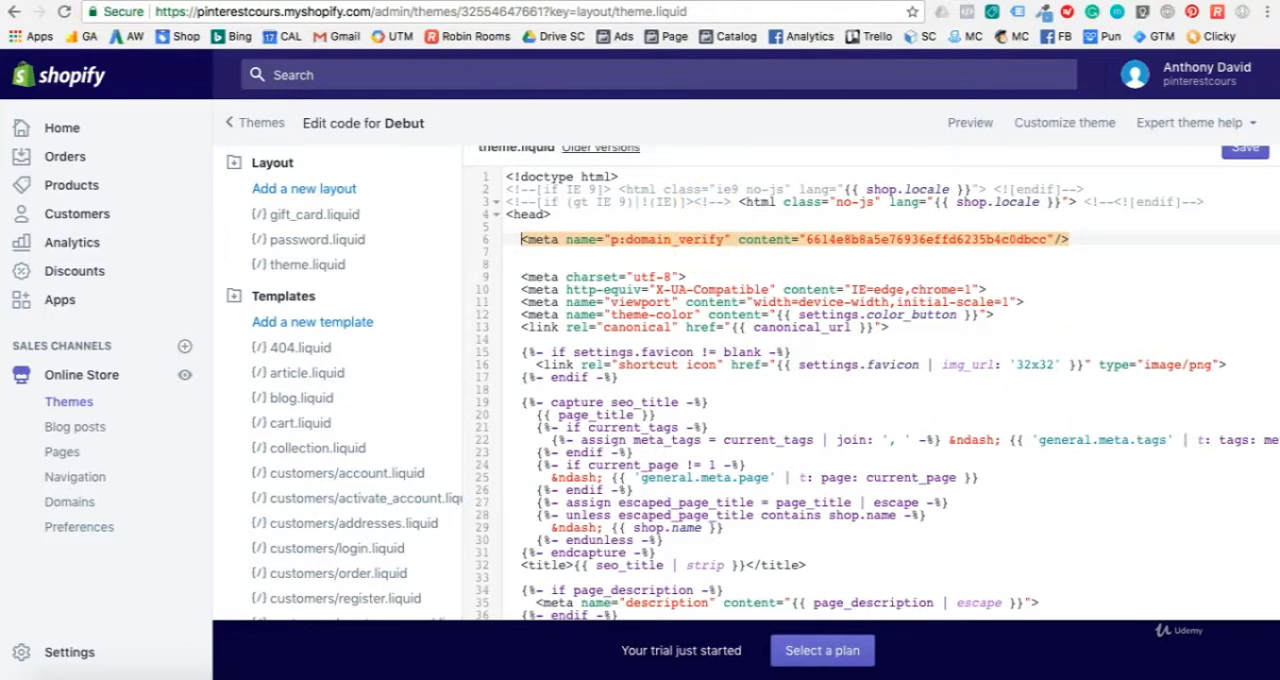
{"action": "scroll", "coordinate": [1041, 263], "scroll_direction": "up", "scroll_amount": 2}
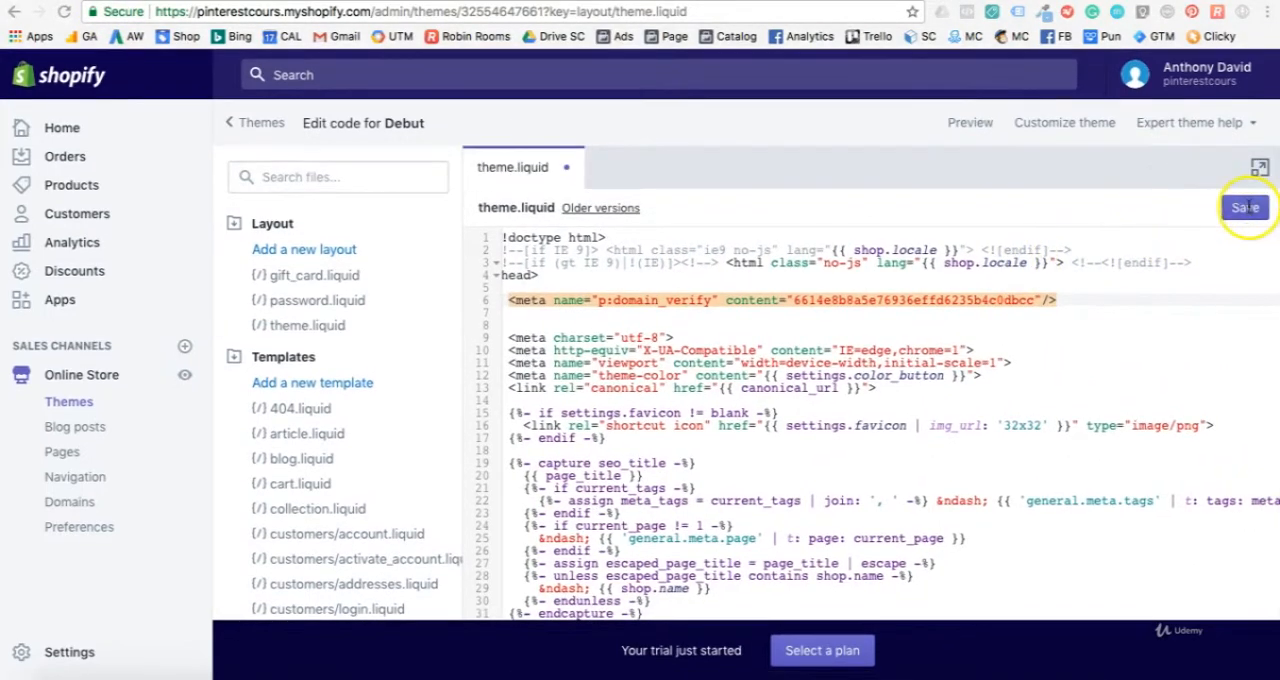
{"action": "left_click", "coordinate": [1249, 210]}
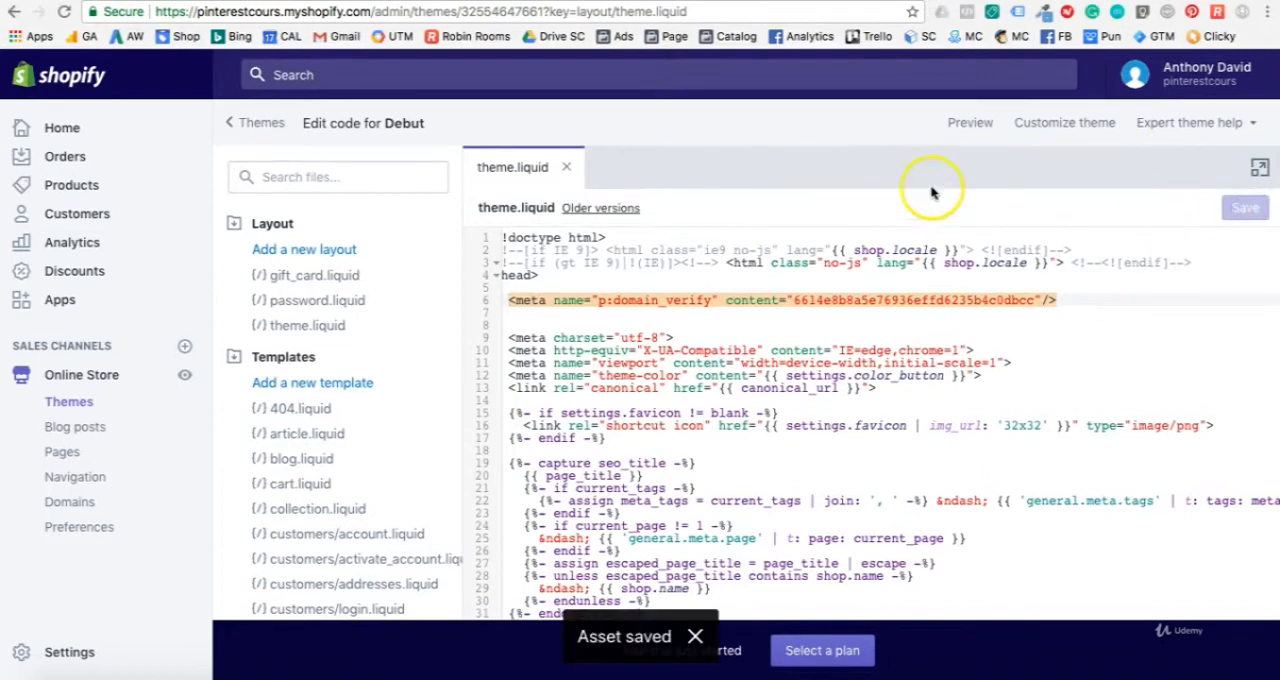
Step: Switch back to Pinterest Analytics and finish the website confirmation
{"action": "key", "text": "ctrl+shift+Tab"}
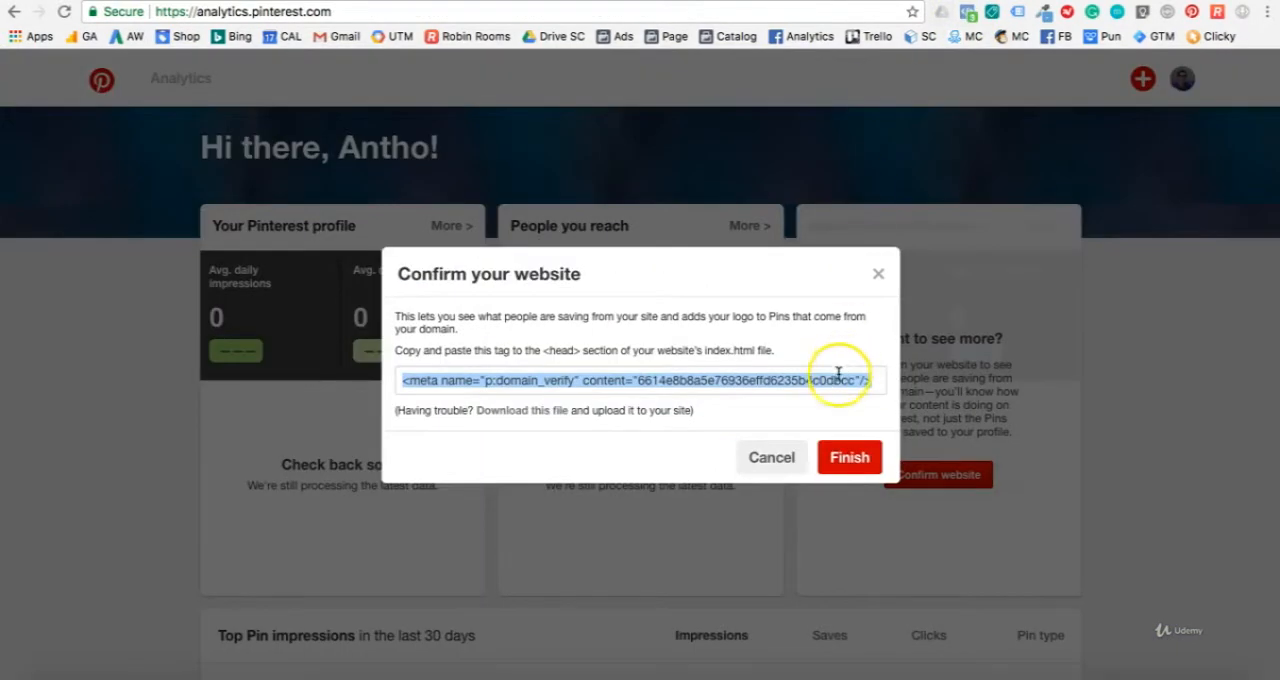
{"action": "left_click", "coordinate": [825, 457]}
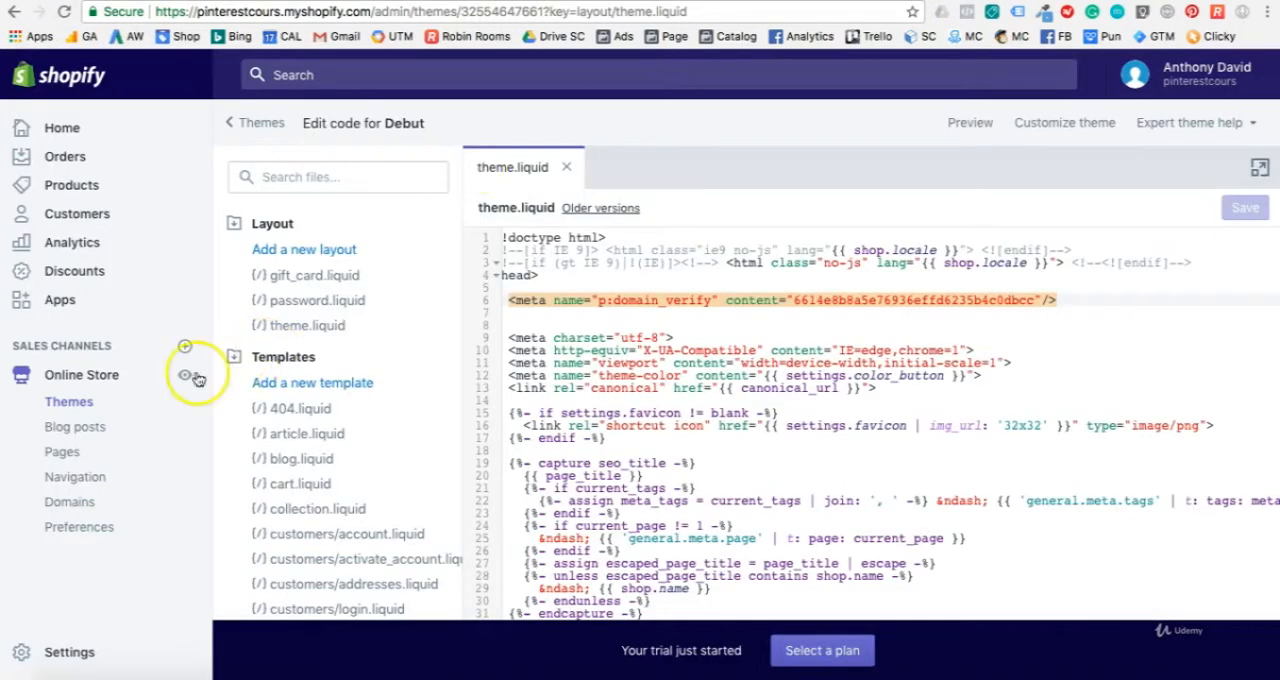
Step: View the online store from Shopify, and reload the Pinterest Analytics overview to check the website confirmation
{"action": "left_click", "coordinate": [185, 381]}
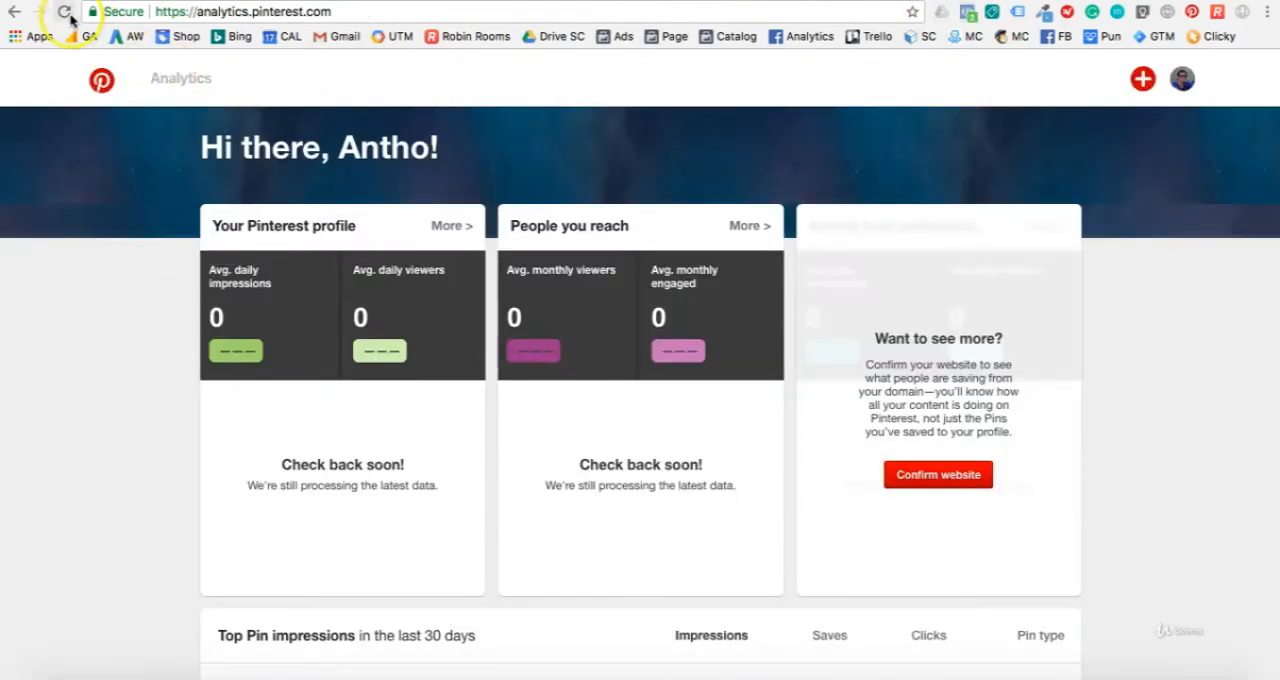
{"action": "left_click", "coordinate": [66, 14]}
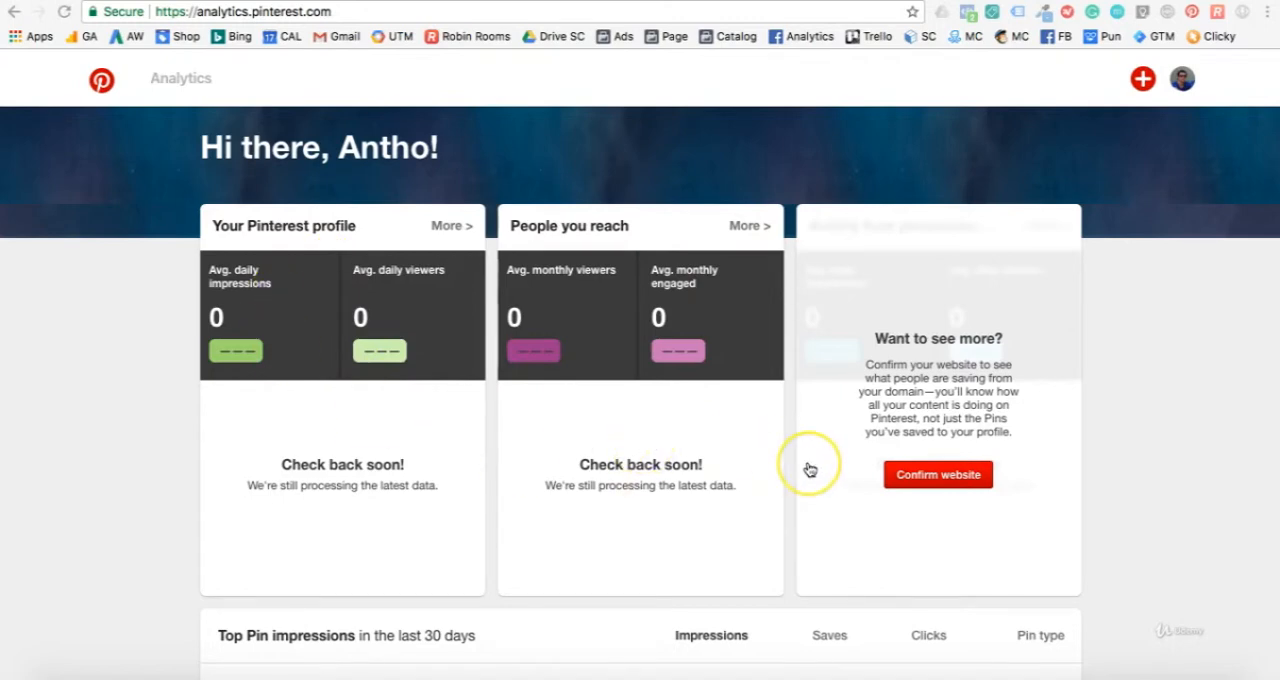
{"action": "scroll", "coordinate": [808, 468], "scroll_direction": "down", "scroll_amount": 2}
{"action": "scroll", "coordinate": [809, 469], "scroll_direction": "up", "scroll_amount": 3}
Step: Go to the Pinterest Ads Manager at ads.pinterest.com
{"action": "left_click", "coordinate": [441, 15]}
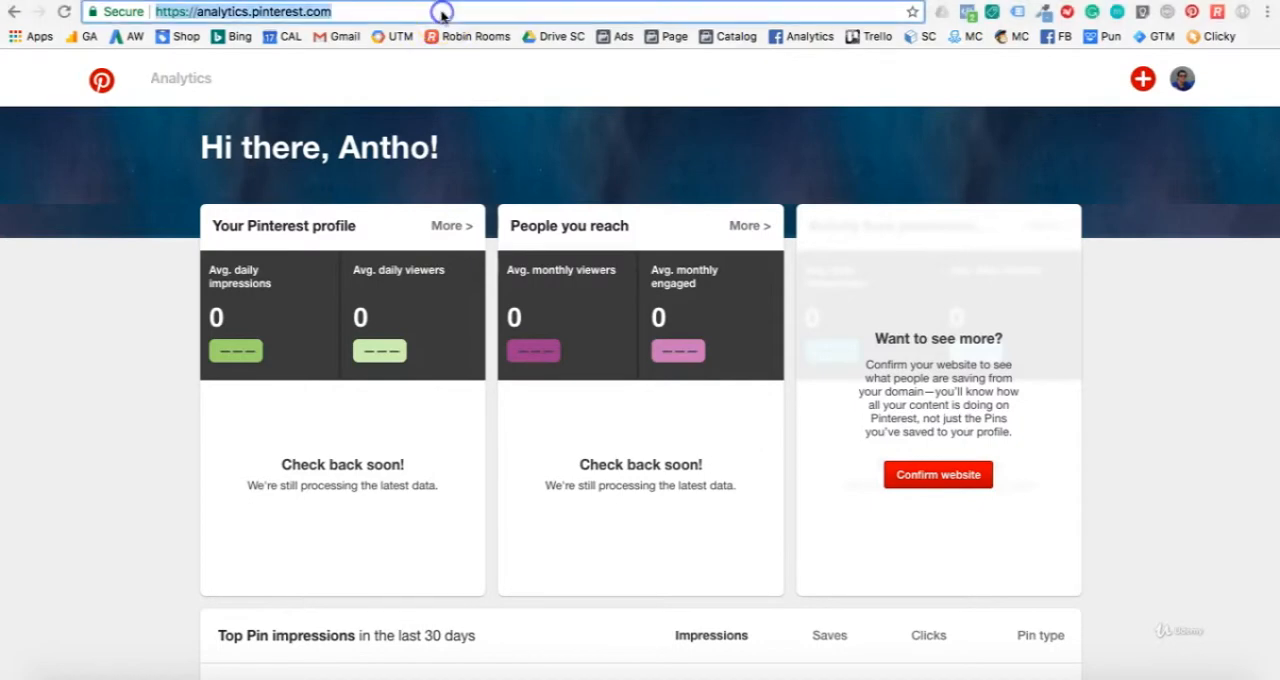
{"action": "type", "text": "ads."}
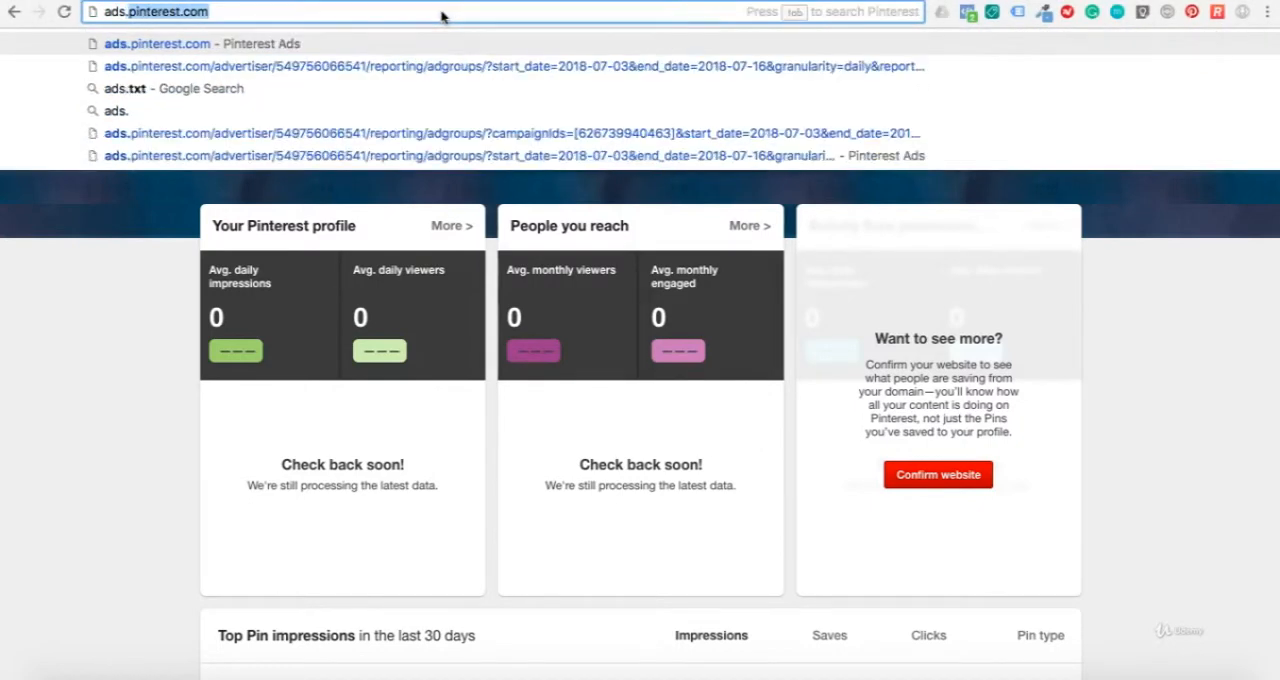
{"action": "key", "text": "Return"}
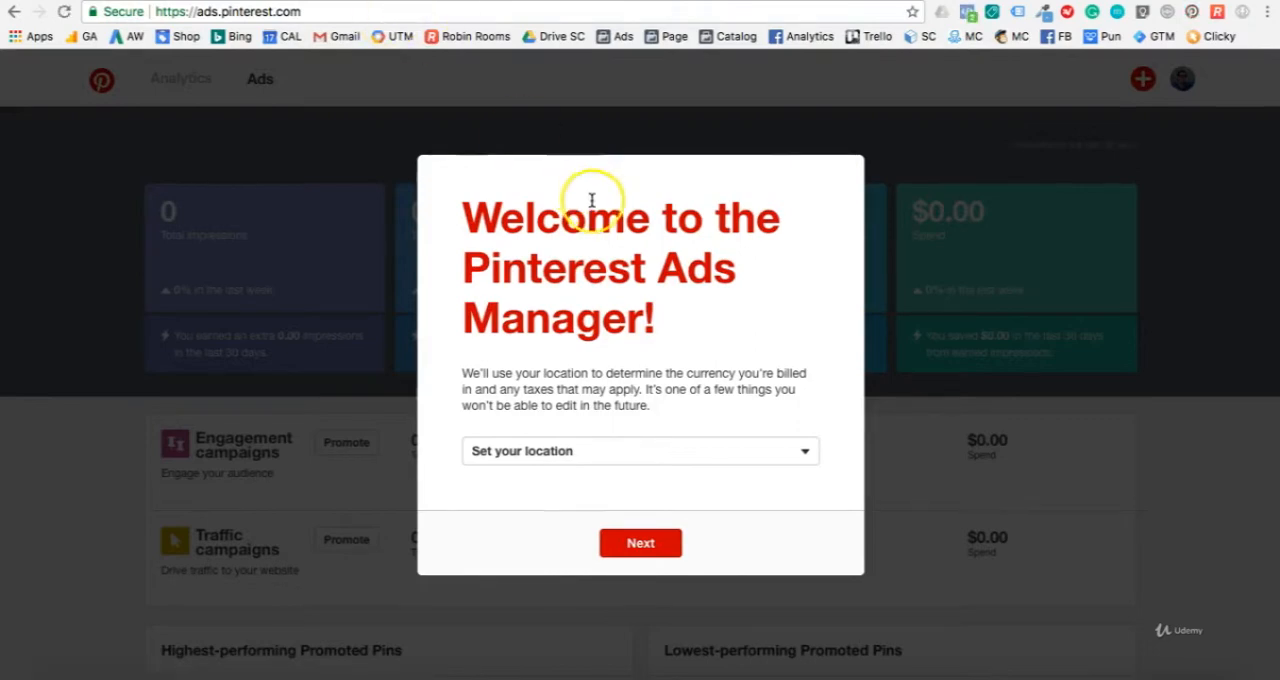
Step: Set the Ads Manager location to United States (Dollars) and accept the updated Advertising Agreement
{"action": "left_click", "coordinate": [643, 449]}
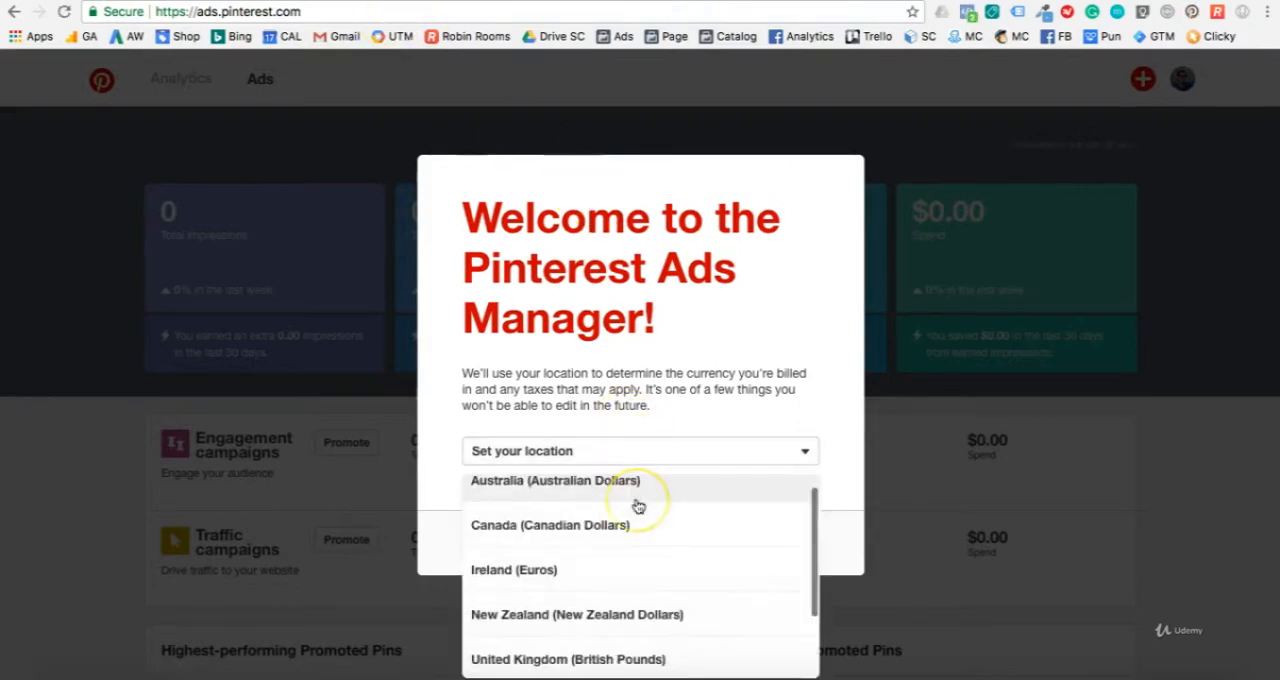
{"action": "scroll", "coordinate": [637, 506], "scroll_direction": "down", "scroll_amount": 2}
{"action": "scroll", "coordinate": [637, 506], "scroll_direction": "up", "scroll_amount": 2}
{"action": "scroll", "coordinate": [637, 508], "scroll_direction": "down", "scroll_amount": 2}
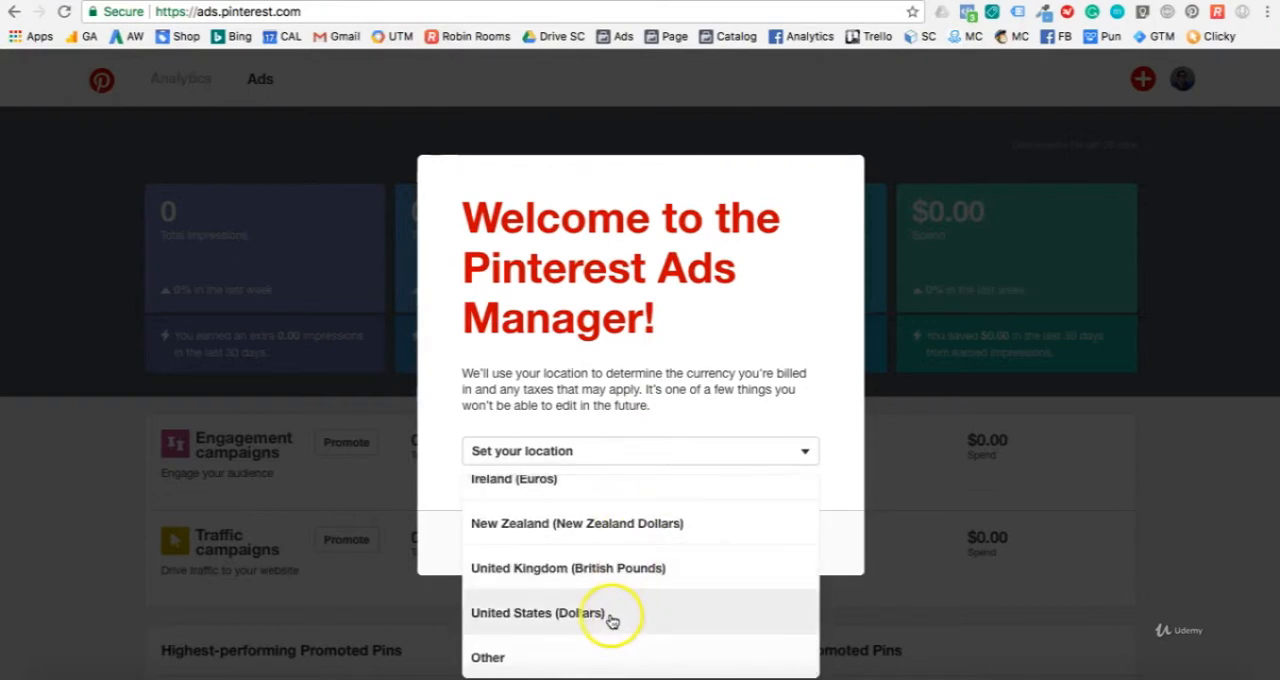
{"action": "left_click", "coordinate": [608, 614]}
{"action": "left_click", "coordinate": [652, 552]}
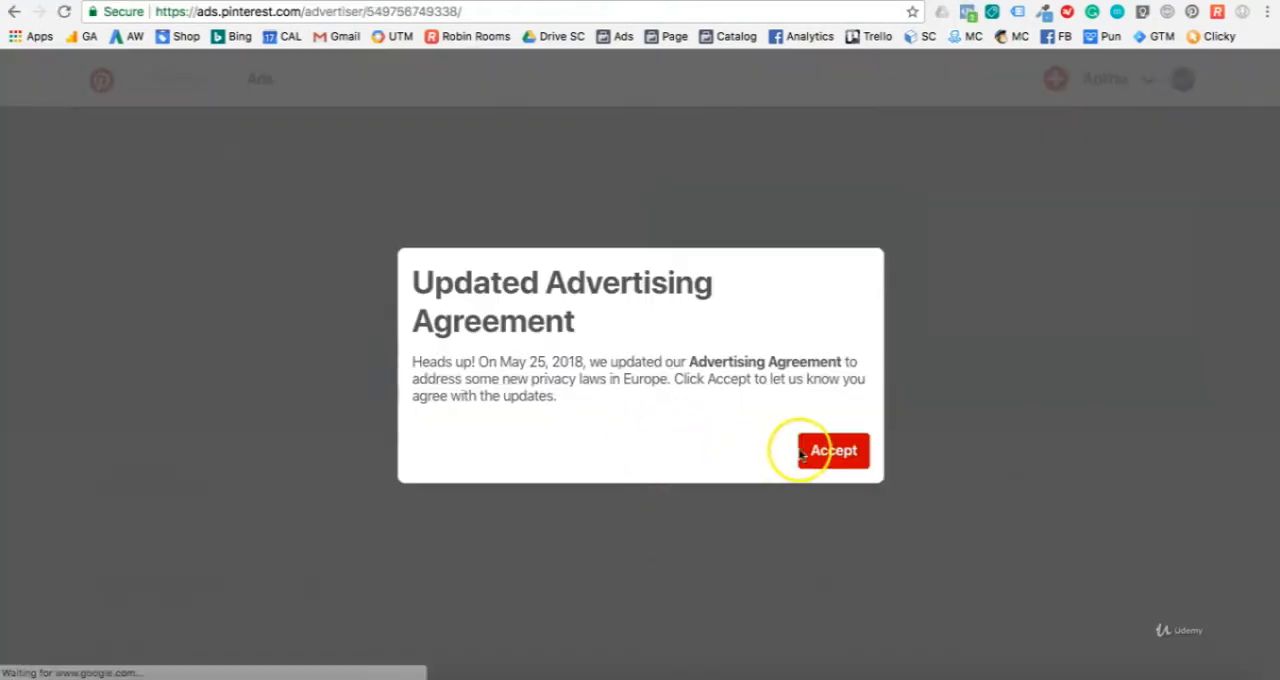
{"action": "left_click", "coordinate": [830, 452]}
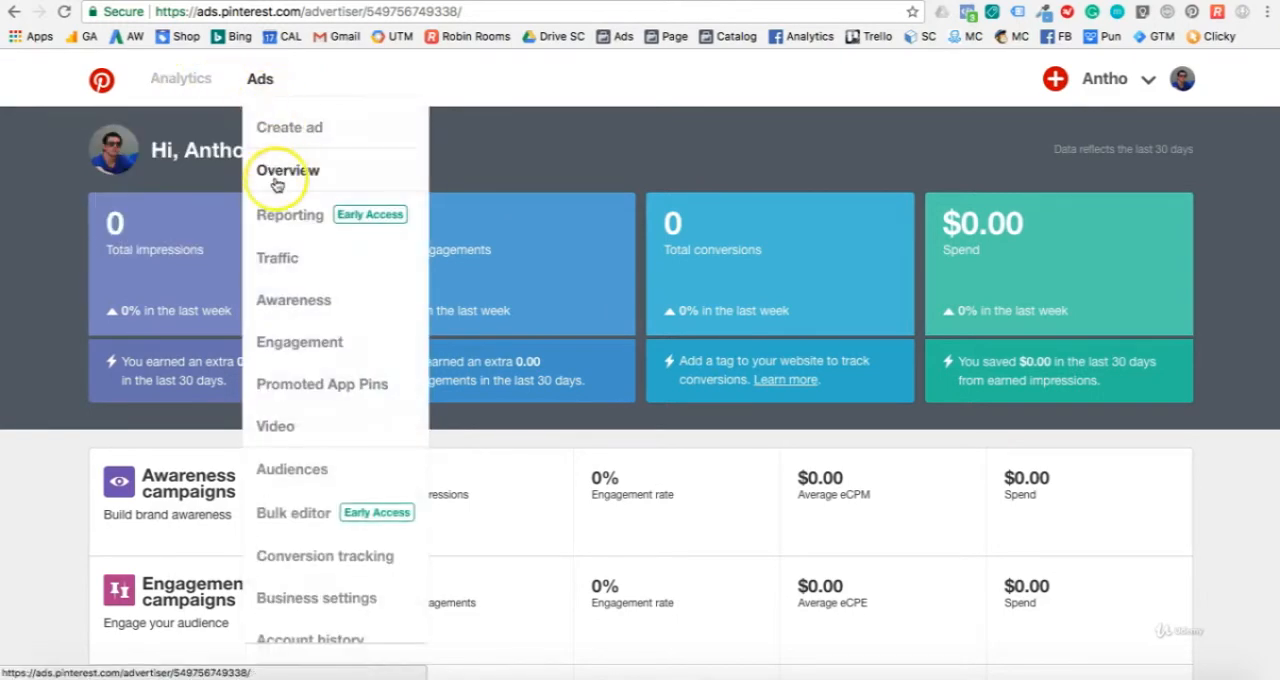
Step: Open the conversion tracking page of the ads account
{"action": "scroll", "coordinate": [294, 386], "scroll_direction": "down", "scroll_amount": 1}
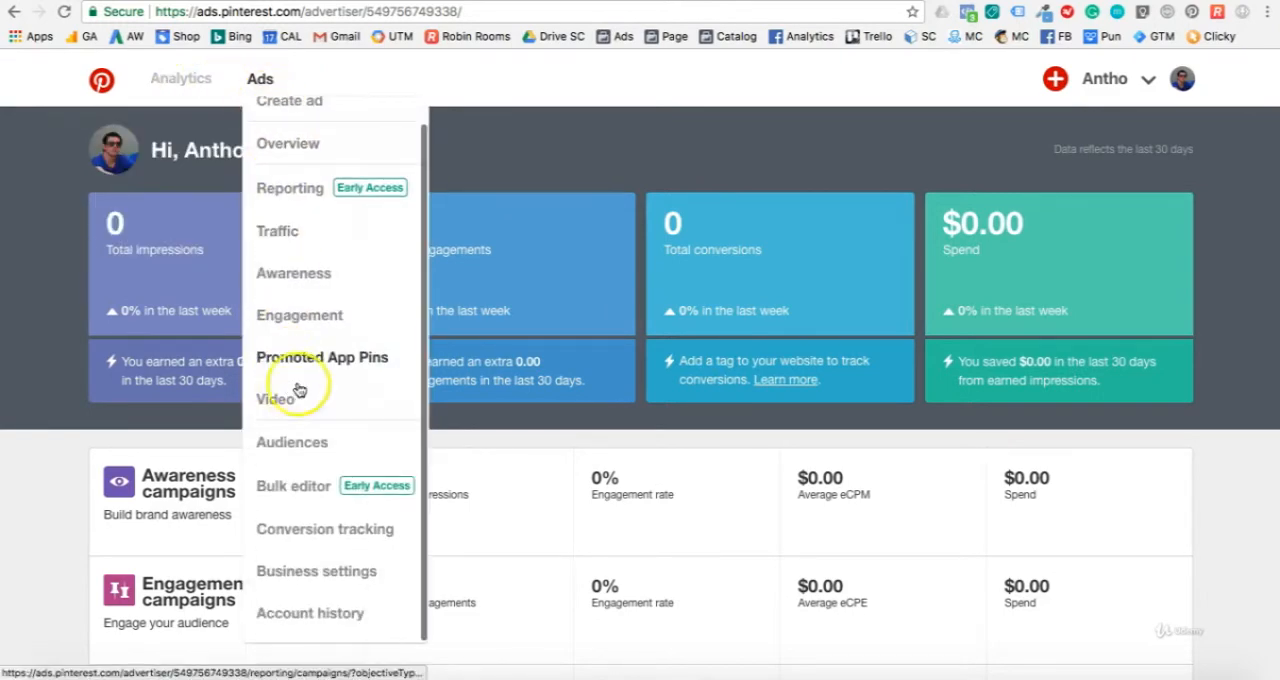
{"action": "left_click", "coordinate": [338, 533]}
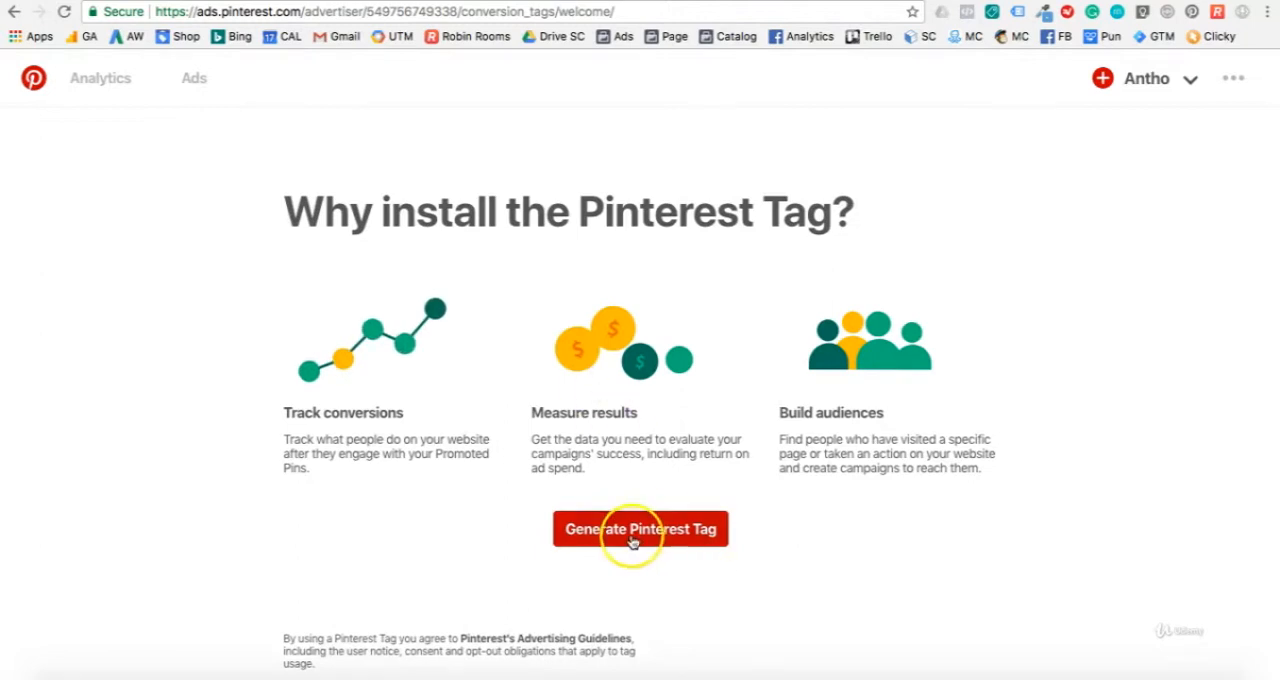
Step: Generate the Pinterest Tag for the ads account and copy its base code
{"action": "left_click", "coordinate": [680, 544]}
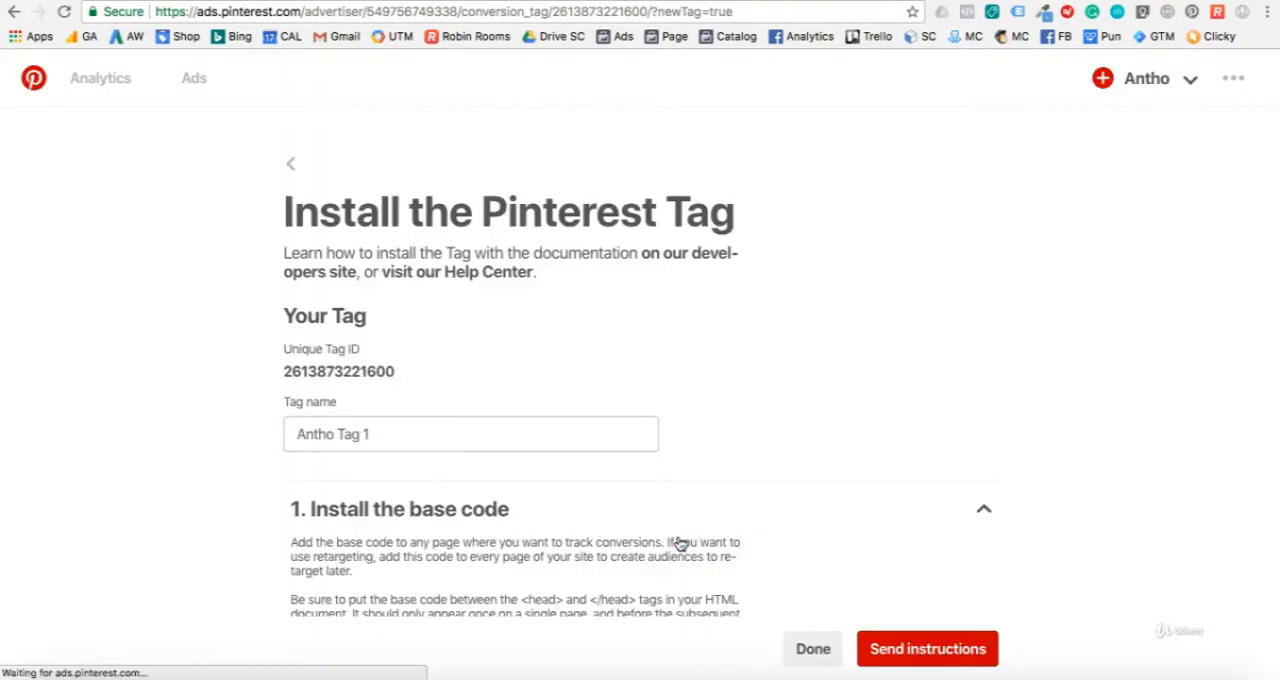
{"action": "scroll", "coordinate": [467, 424], "scroll_direction": "down", "scroll_amount": 2}
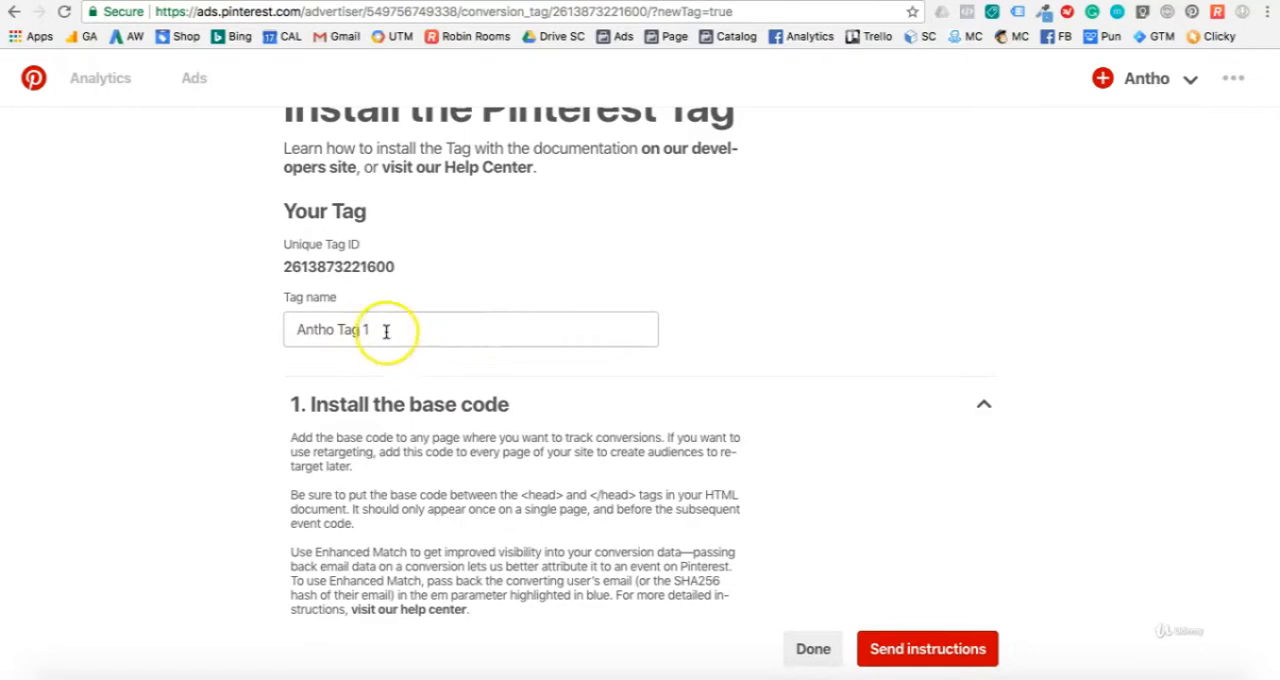
{"action": "scroll", "coordinate": [548, 353], "scroll_direction": "down", "scroll_amount": 5}
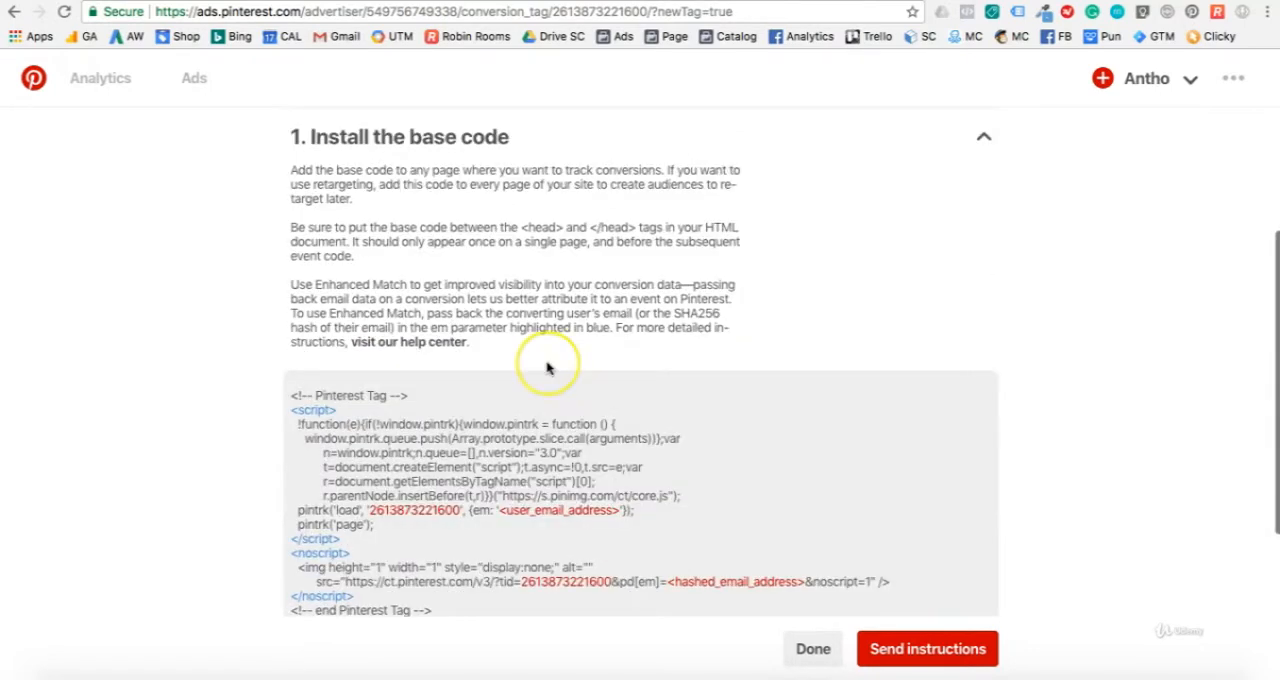
{"action": "scroll", "coordinate": [548, 368], "scroll_direction": "down", "scroll_amount": 1}
{"action": "scroll", "coordinate": [397, 370], "scroll_direction": "down", "scroll_amount": 3}
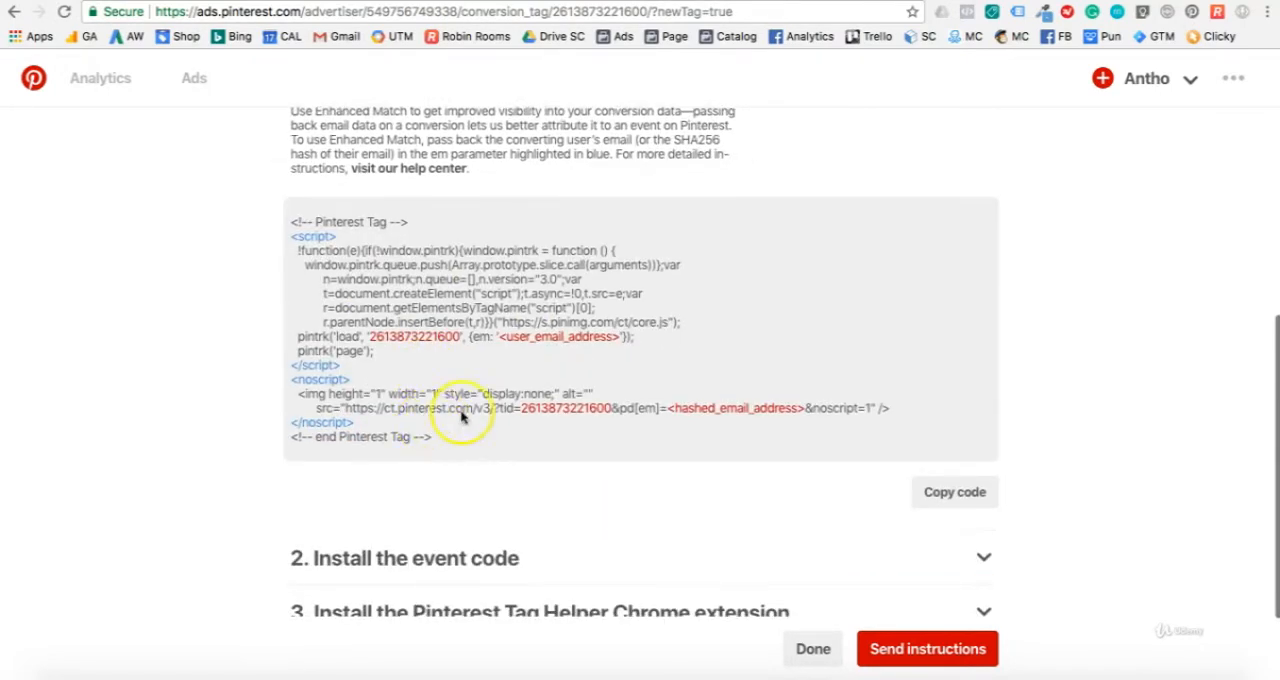
{"action": "left_click", "coordinate": [950, 497]}
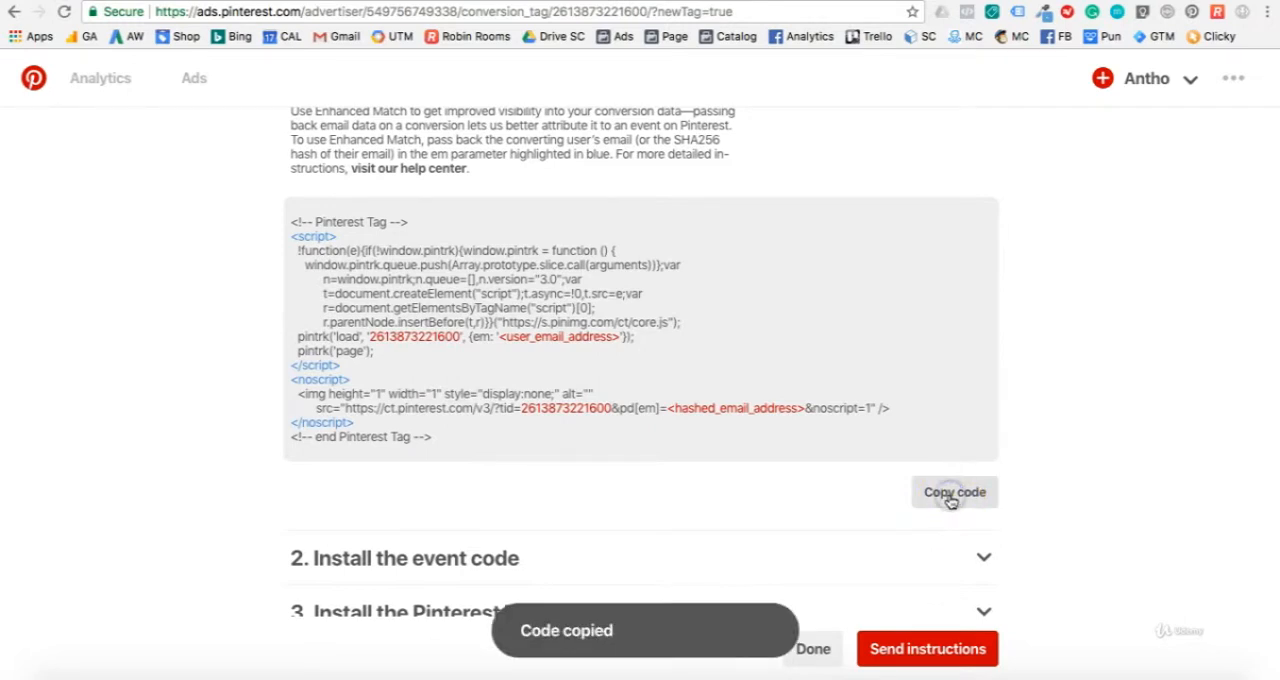
{"action": "scroll", "coordinate": [543, 292], "scroll_direction": "up", "scroll_amount": 3}
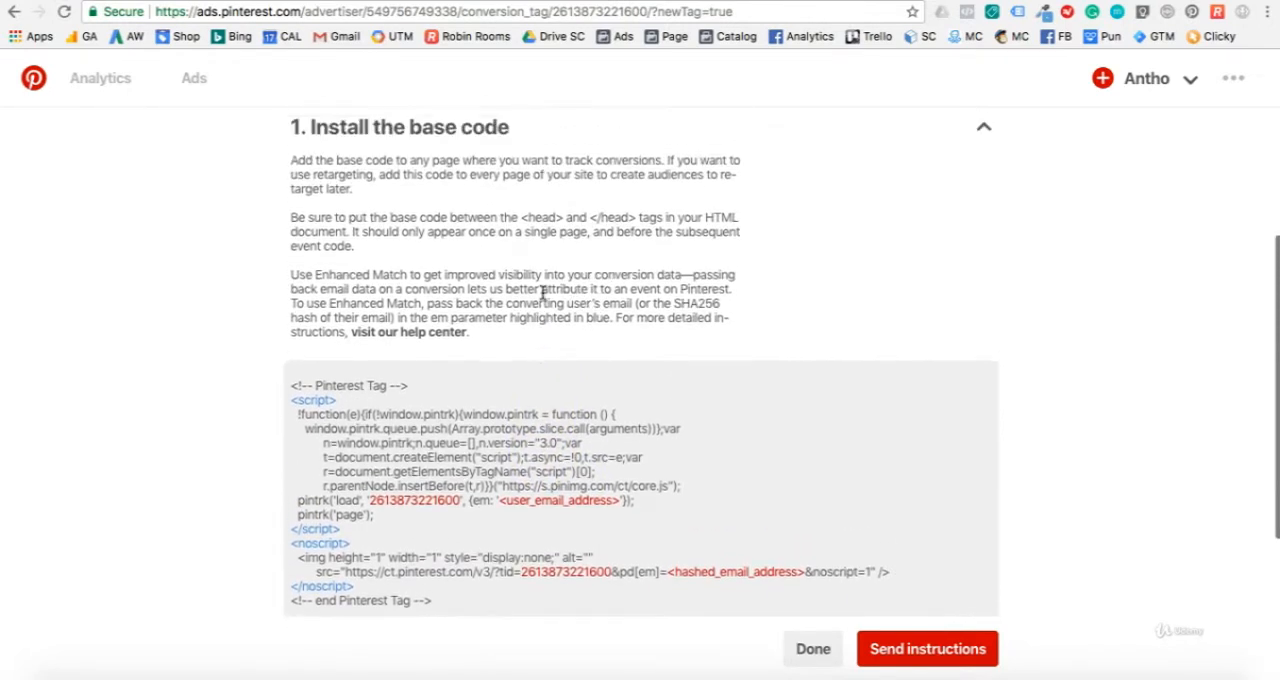
{"action": "scroll", "coordinate": [541, 290], "scroll_direction": "up", "scroll_amount": 1}
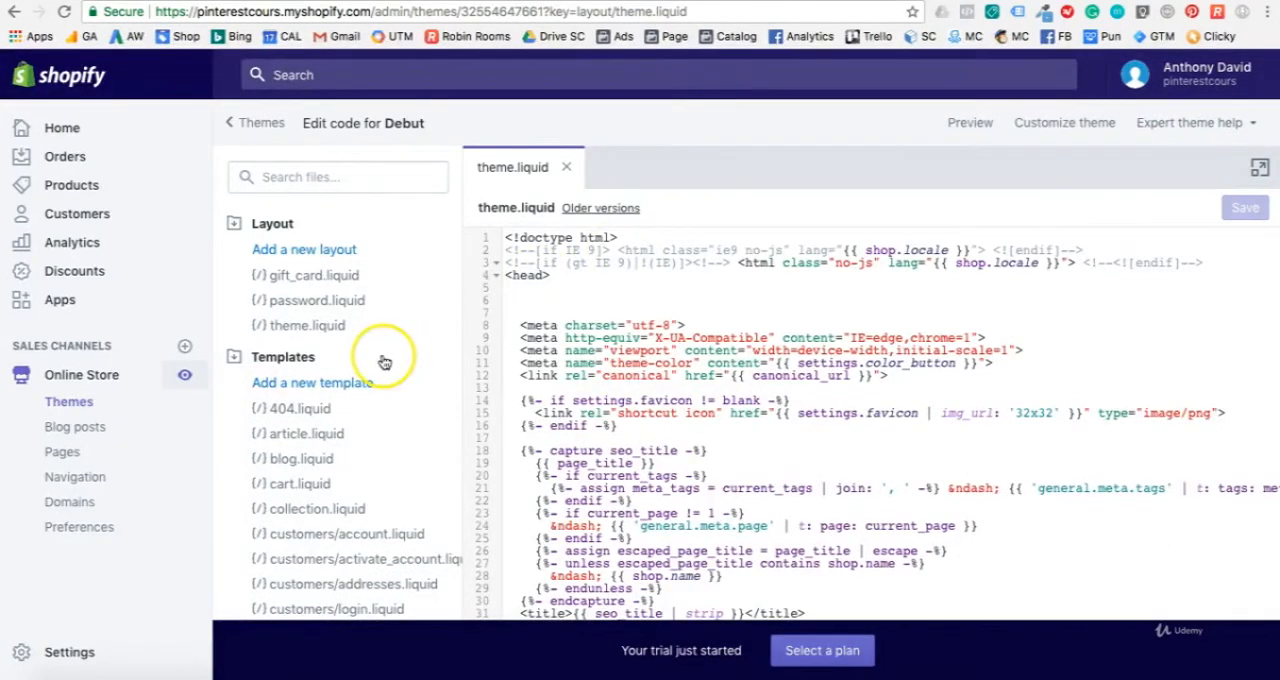
Step: Switch to the Shopify theme code editor and locate the opening and closing head tags in theme.liquid
{"action": "left_click", "coordinate": [304, 337]}
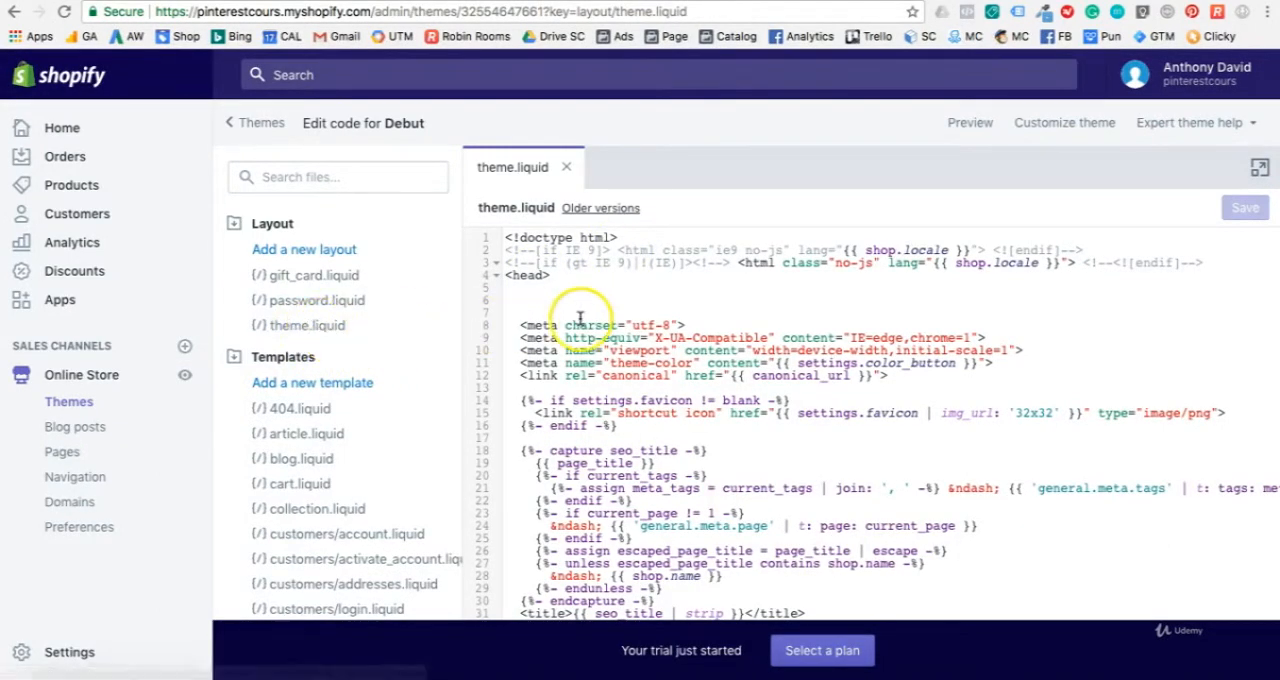
{"action": "left_click", "coordinate": [506, 277]}
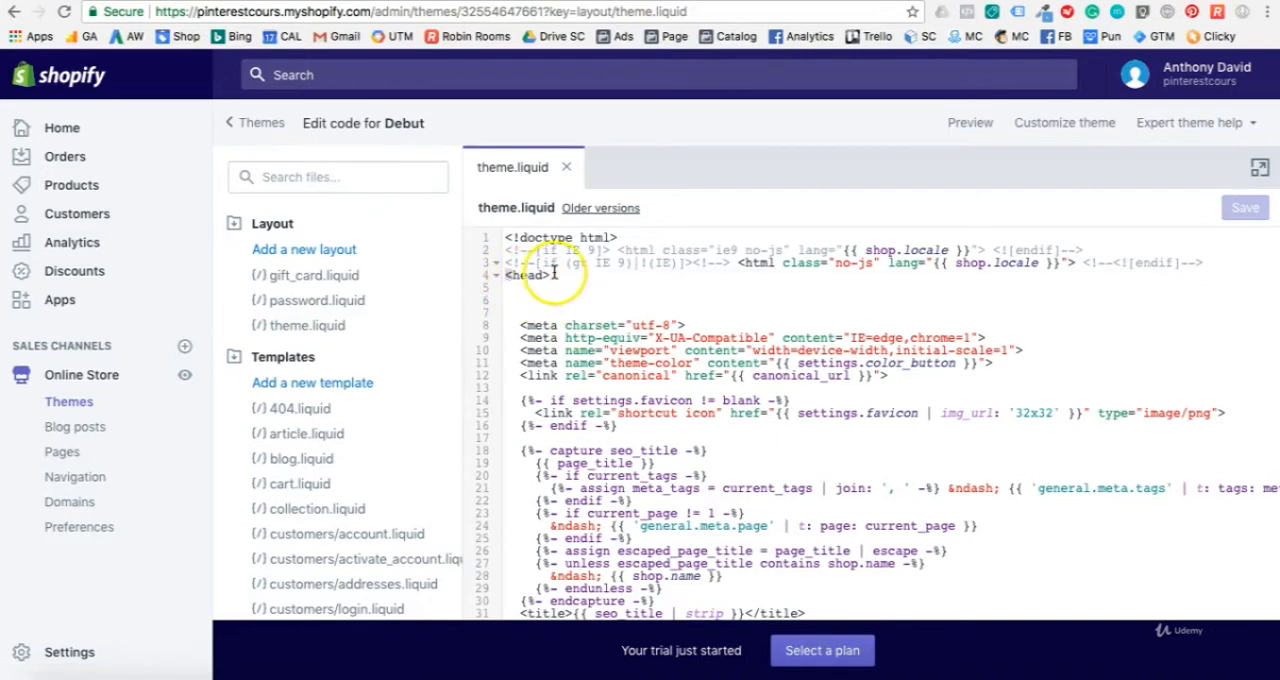
{"action": "left_click", "coordinate": [555, 274]}
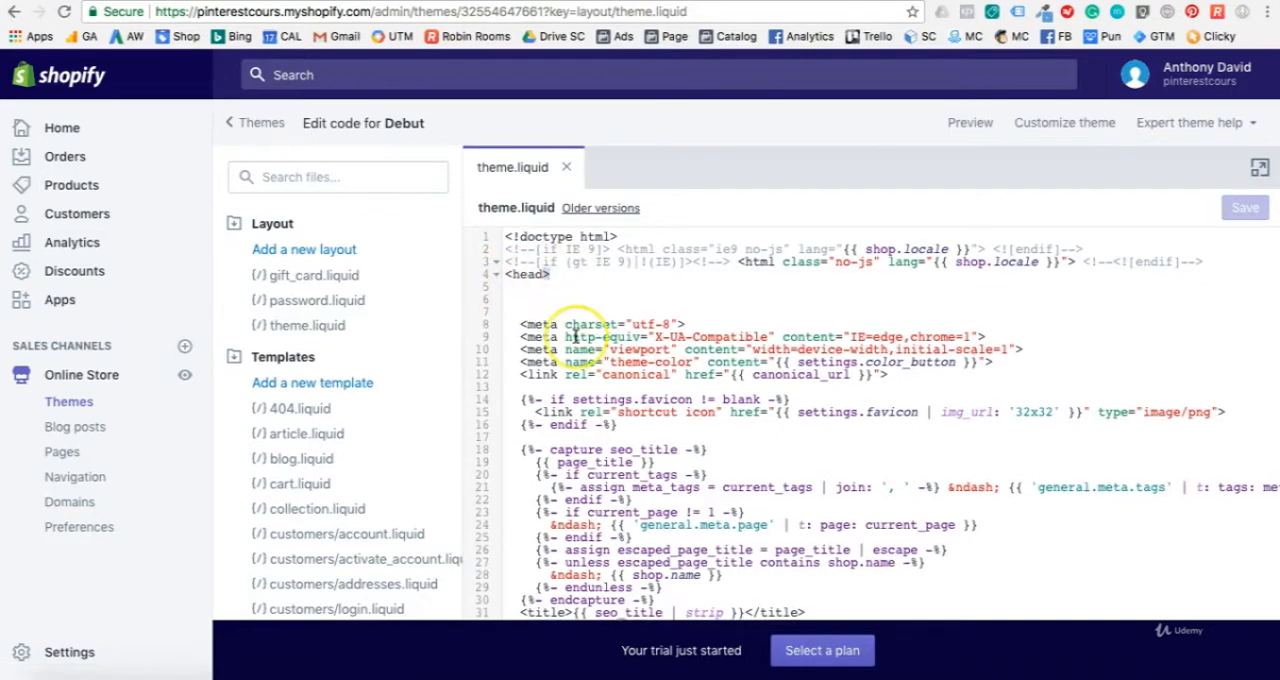
{"action": "scroll", "coordinate": [575, 337], "scroll_direction": "down", "scroll_amount": 10}
{"action": "scroll", "coordinate": [575, 337], "scroll_direction": "down", "scroll_amount": 10}
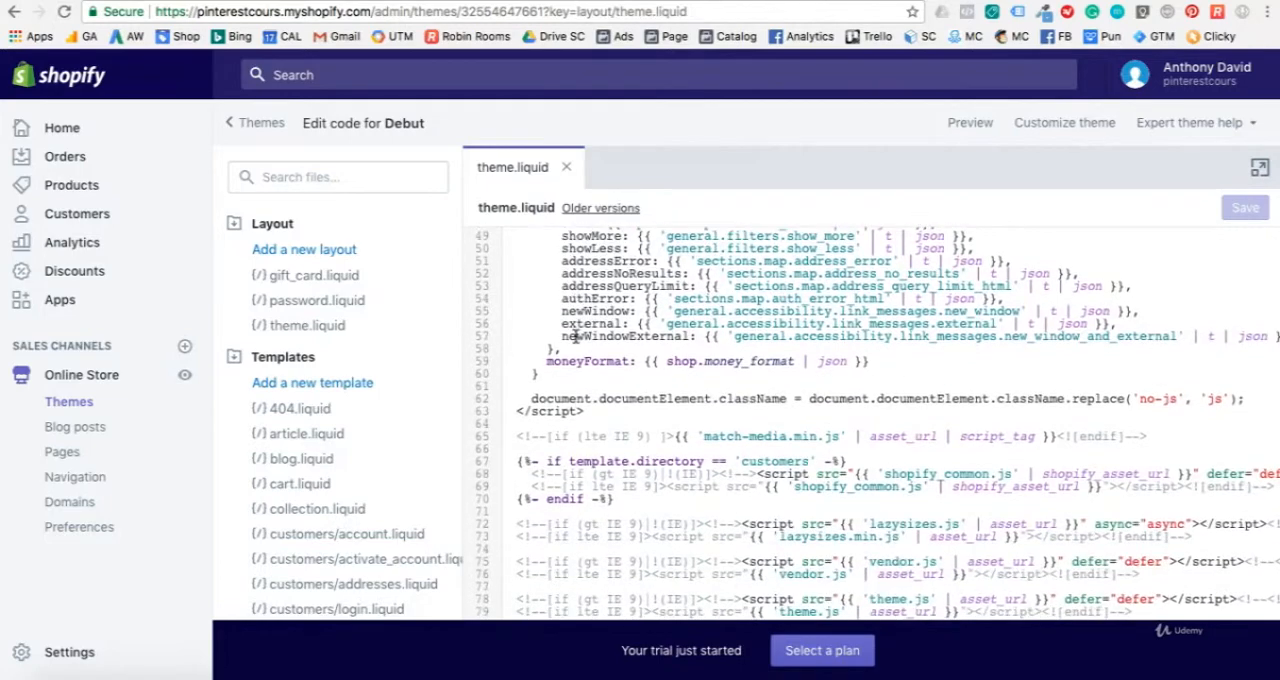
{"action": "scroll", "coordinate": [575, 337], "scroll_direction": "down", "scroll_amount": 1}
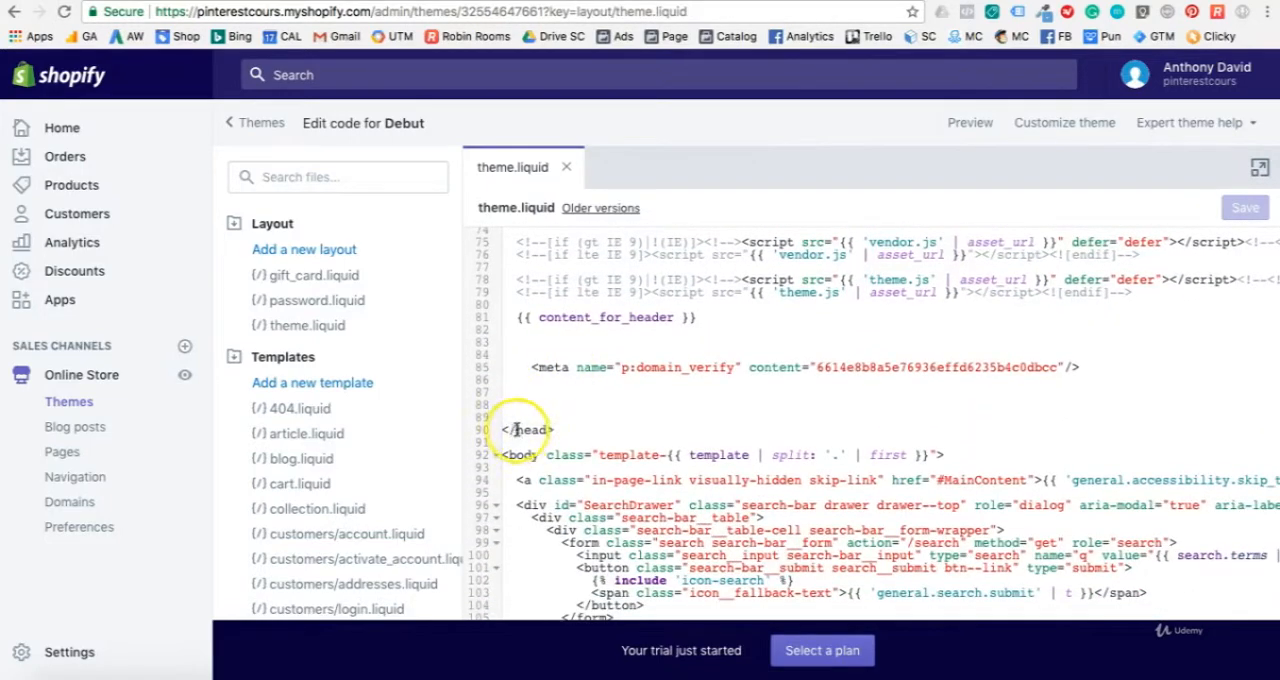
{"action": "scroll", "coordinate": [709, 257], "scroll_direction": "up", "scroll_amount": 20}
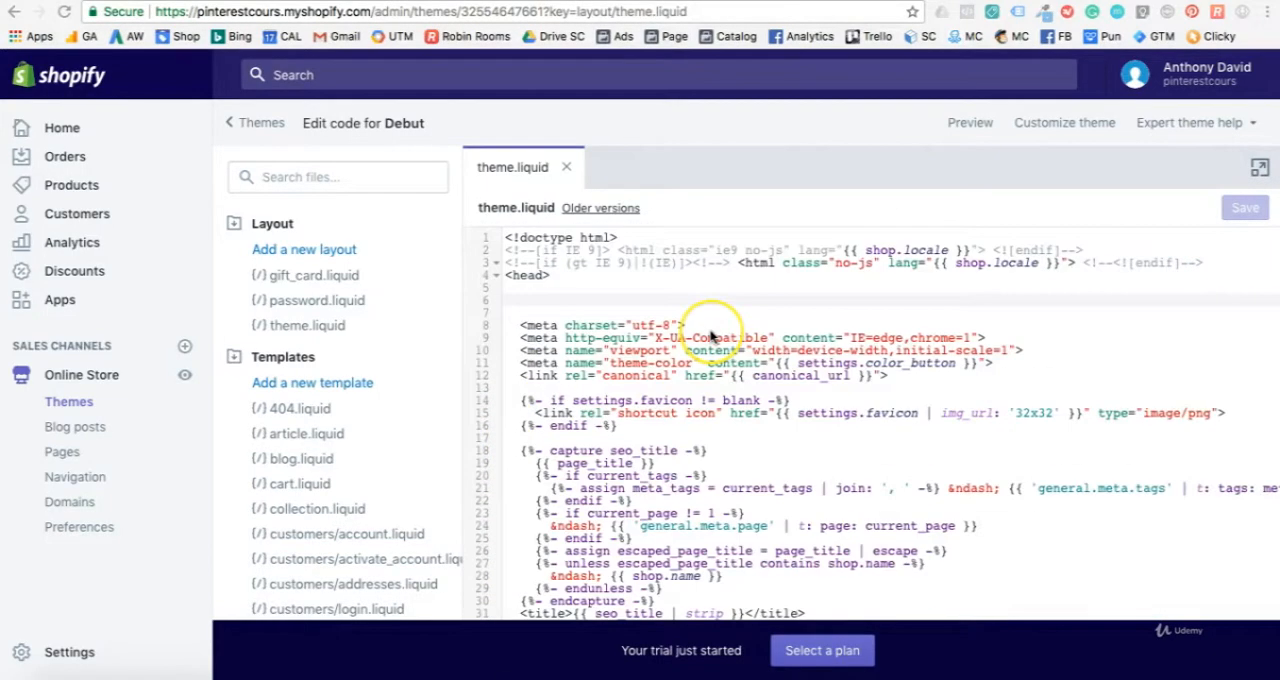
Step: Paste the Pinterest Tag base code into theme.liquid below the p:domain_verify meta tag, before the closing head tag, and save the file
{"action": "scroll", "coordinate": [709, 337], "scroll_direction": "down", "scroll_amount": 1}
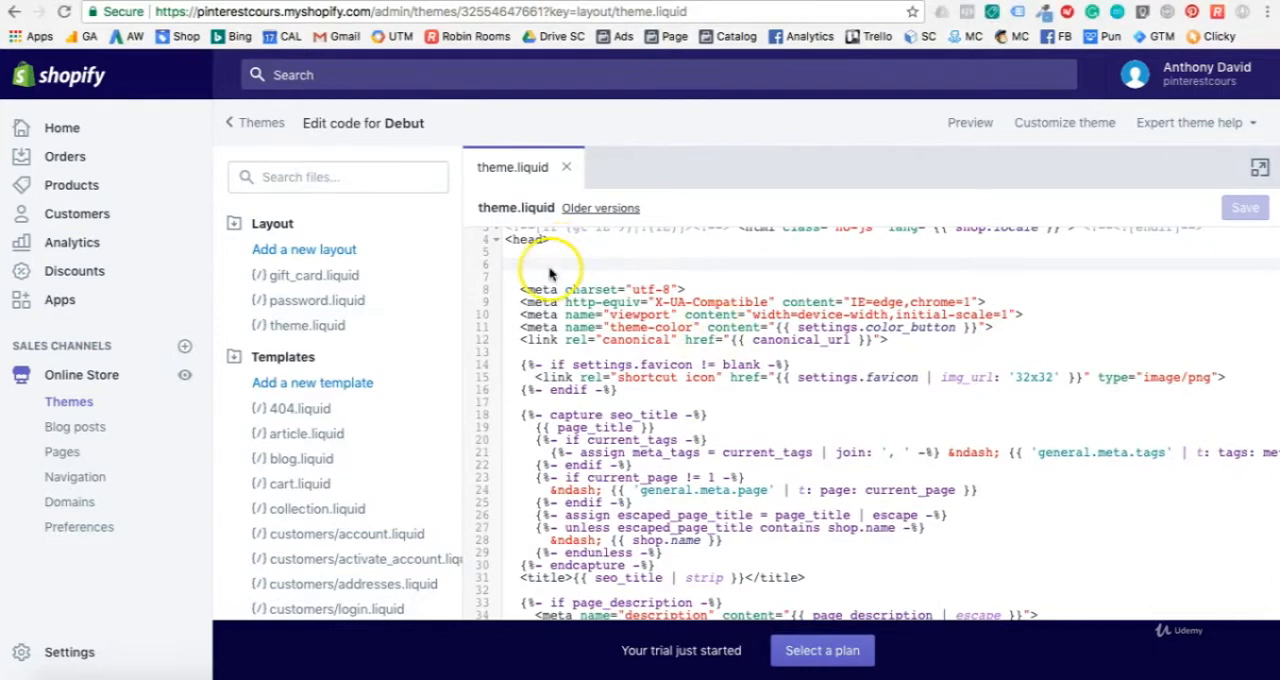
{"action": "scroll", "coordinate": [570, 340], "scroll_direction": "down", "scroll_amount": 5}
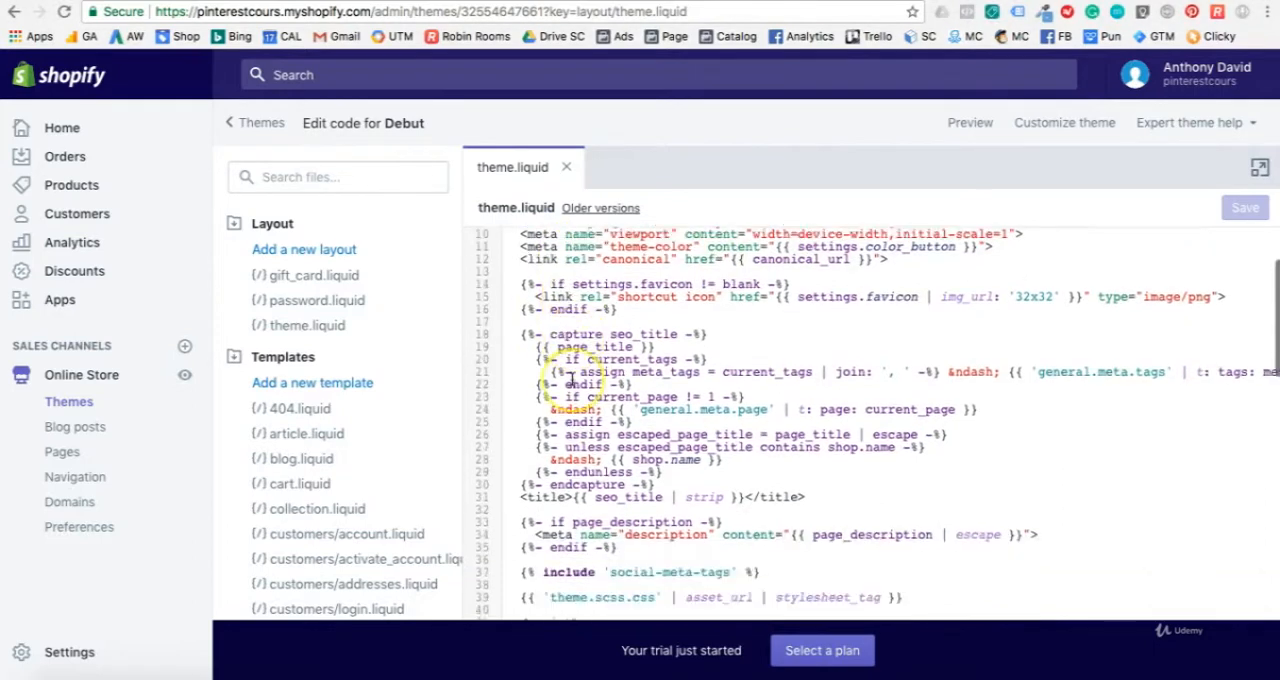
{"action": "scroll", "coordinate": [572, 378], "scroll_direction": "down", "scroll_amount": 10}
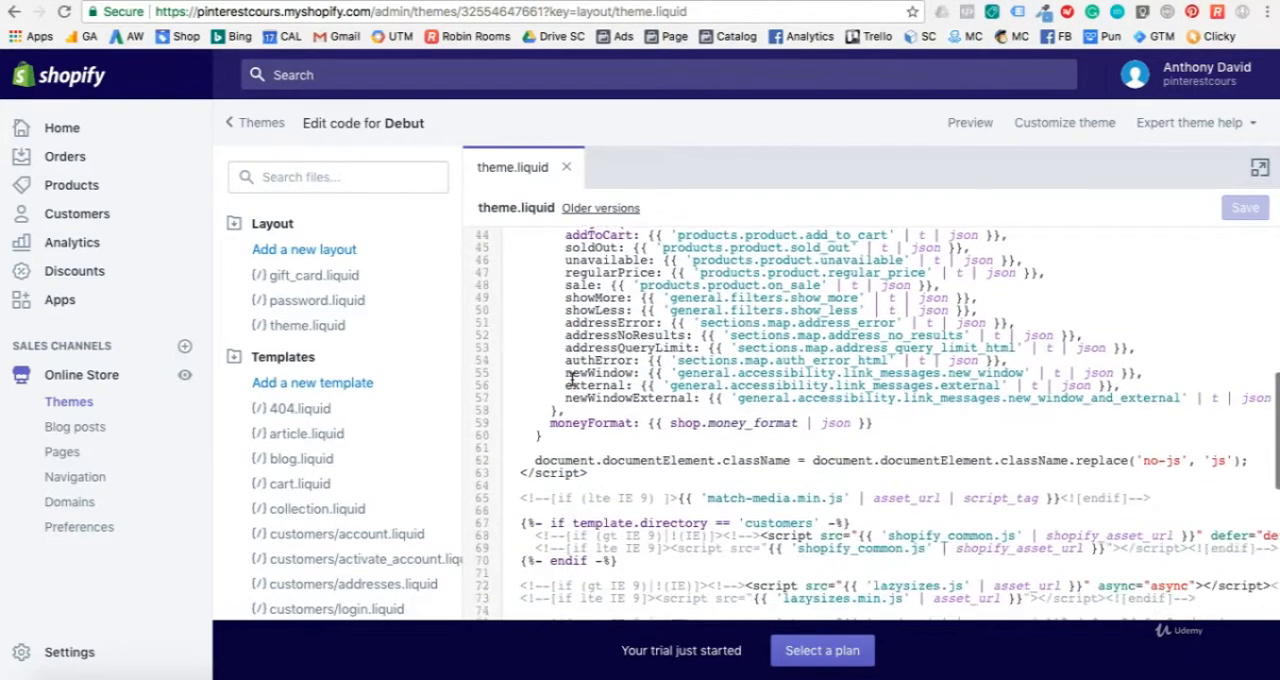
{"action": "scroll", "coordinate": [571, 380], "scroll_direction": "down", "scroll_amount": 4}
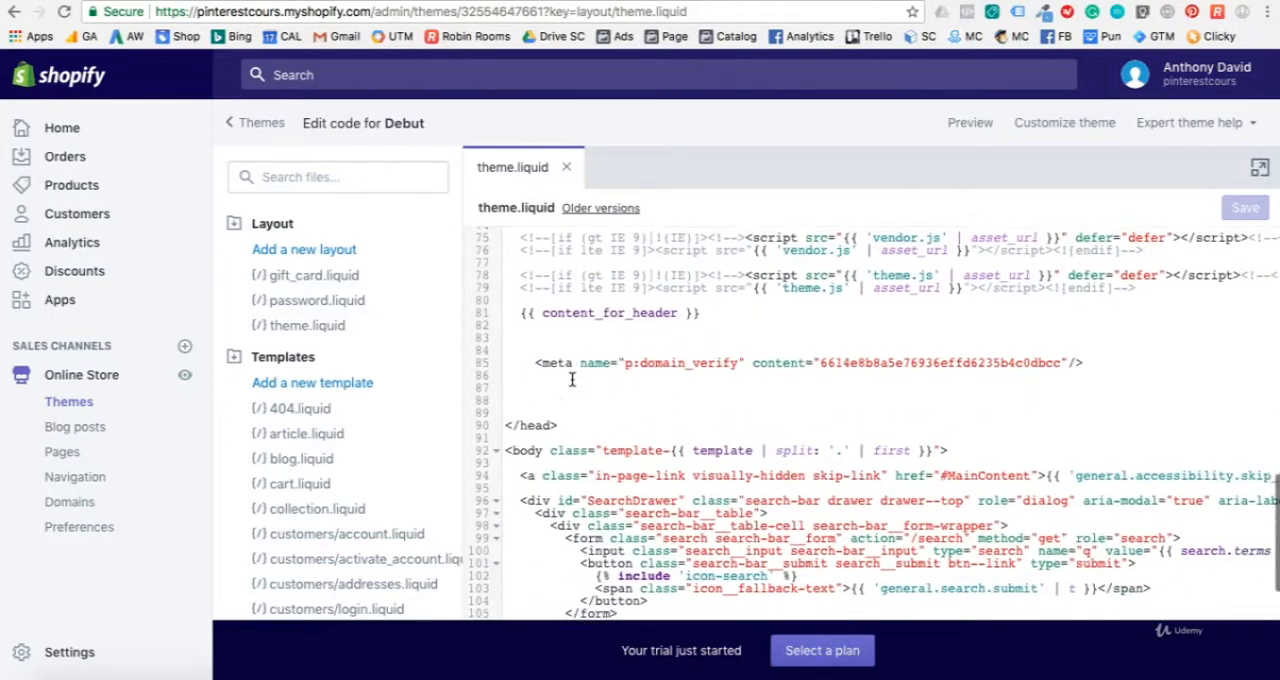
{"action": "left_click", "coordinate": [551, 386]}
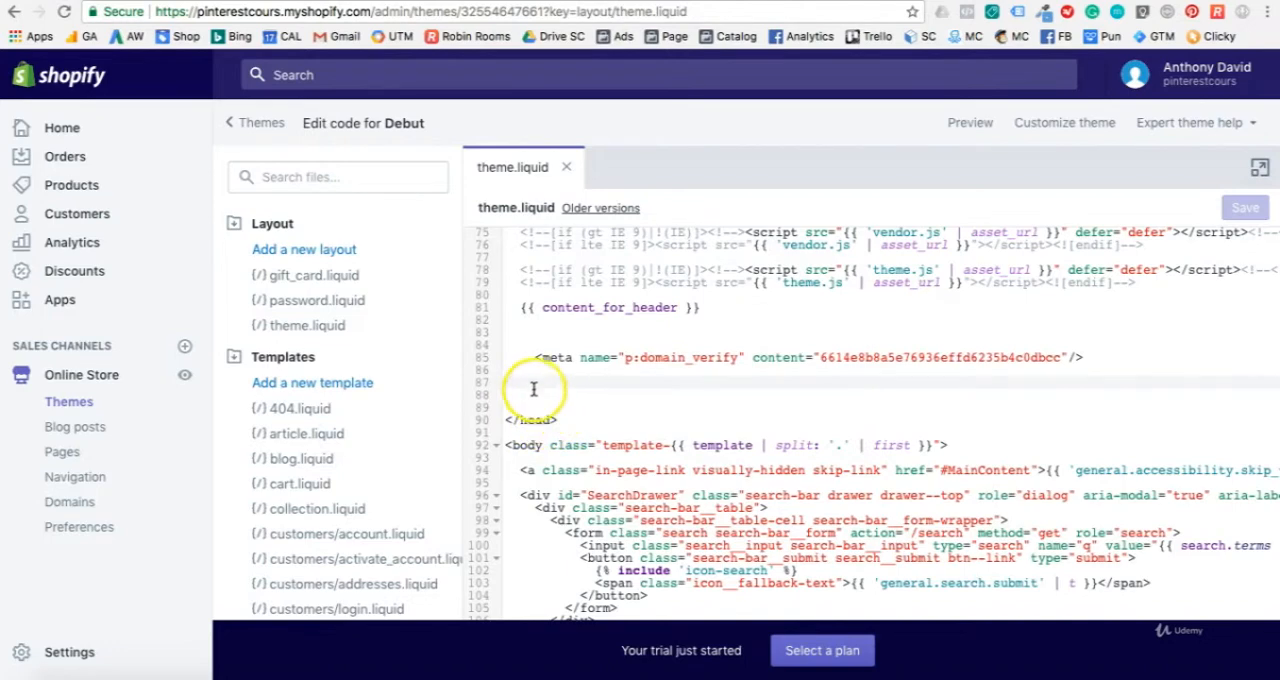
{"action": "left_click", "coordinate": [525, 383]}
{"action": "key", "text": "super+v"}
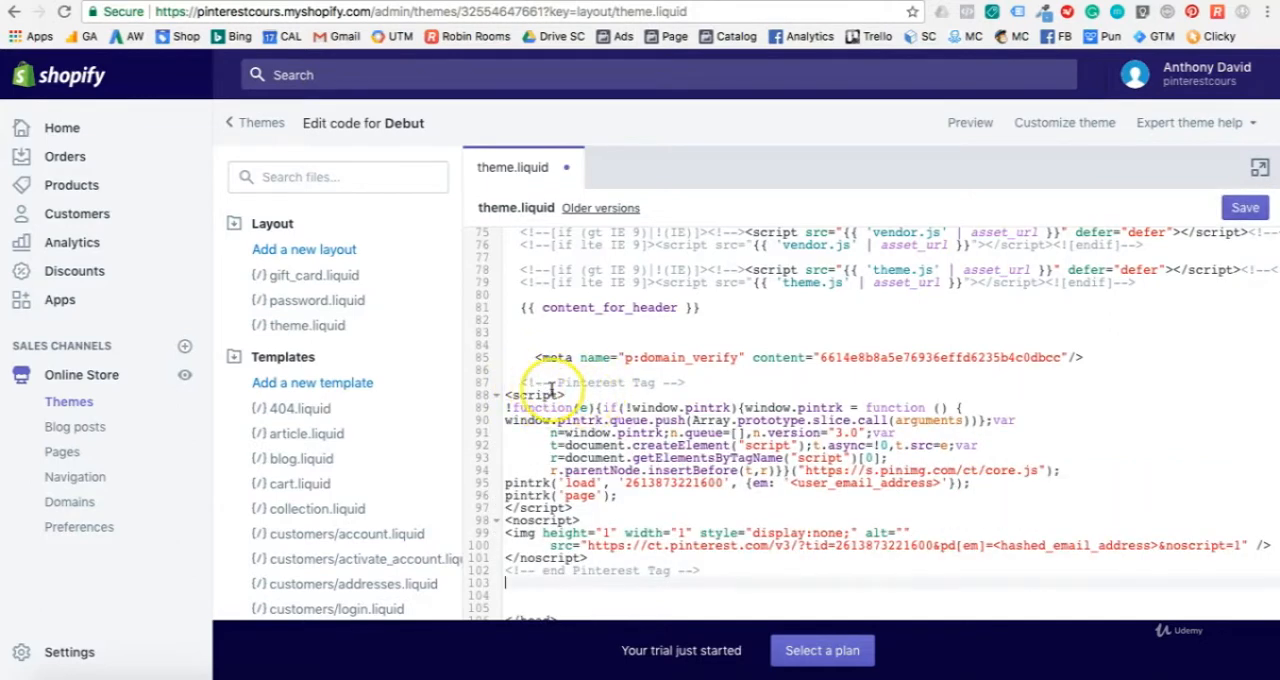
{"action": "scroll", "coordinate": [580, 400], "scroll_direction": "down", "scroll_amount": 2}
{"action": "scroll", "coordinate": [595, 383], "scroll_direction": "down", "scroll_amount": 3}
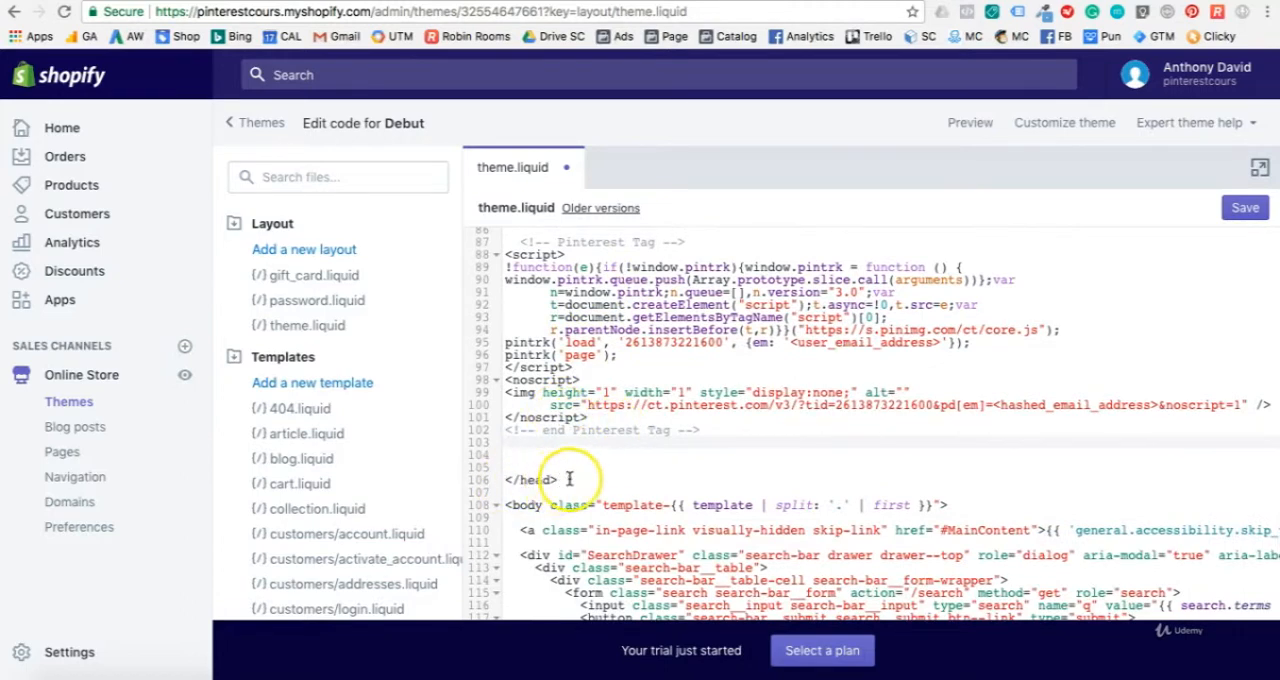
{"action": "left_click", "coordinate": [1245, 210]}
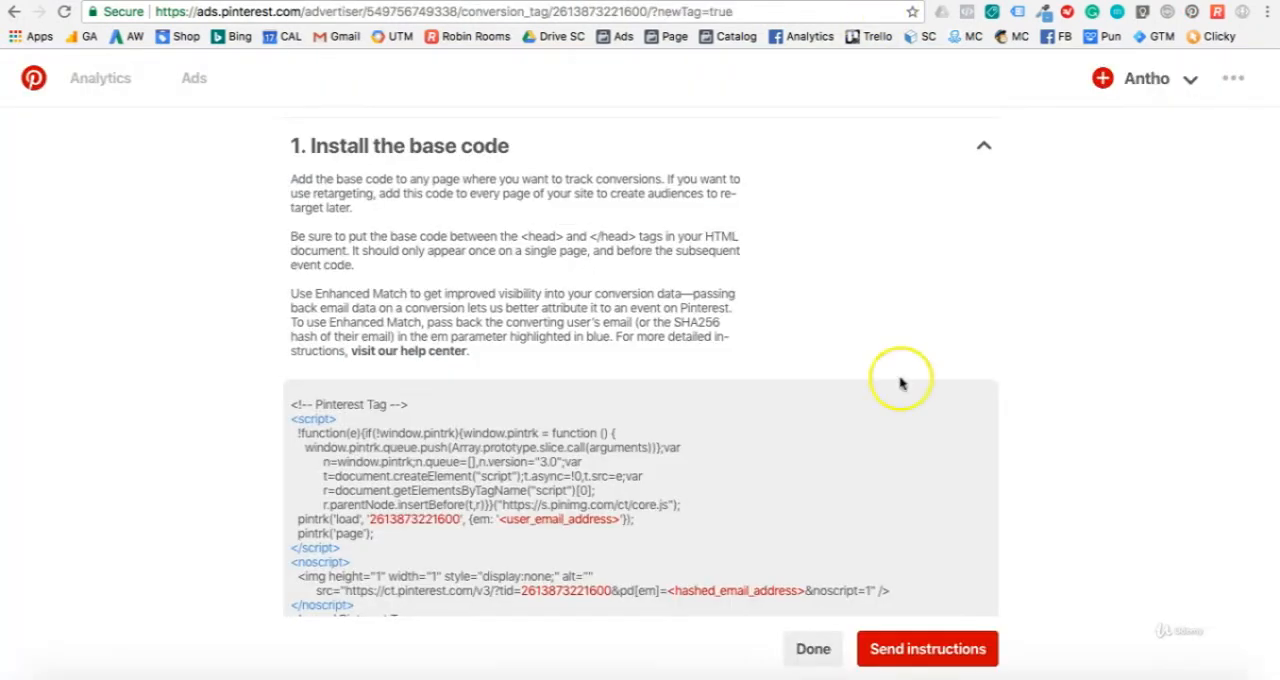
Step: Finish the tag installation in Pinterest Ads Manager and open the Audiences page
{"action": "scroll", "coordinate": [900, 383], "scroll_direction": "down", "scroll_amount": 5}
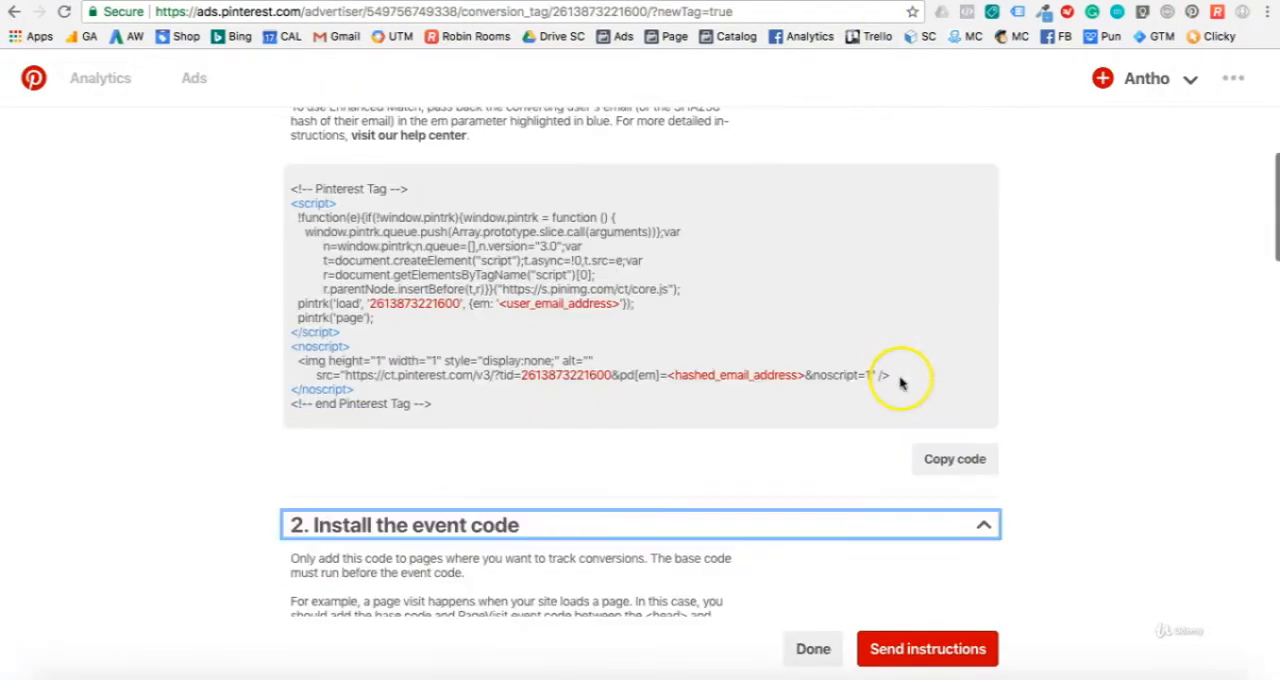
{"action": "left_click", "coordinate": [800, 651]}
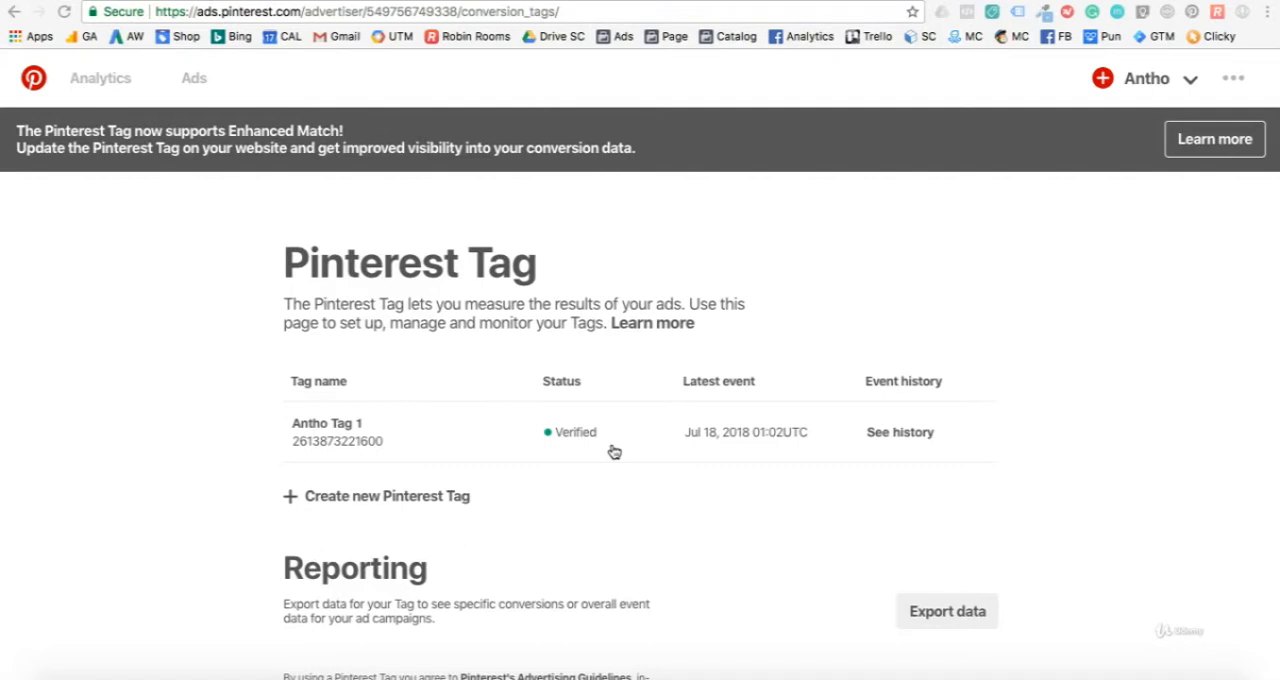
{"action": "left_click", "coordinate": [200, 86]}
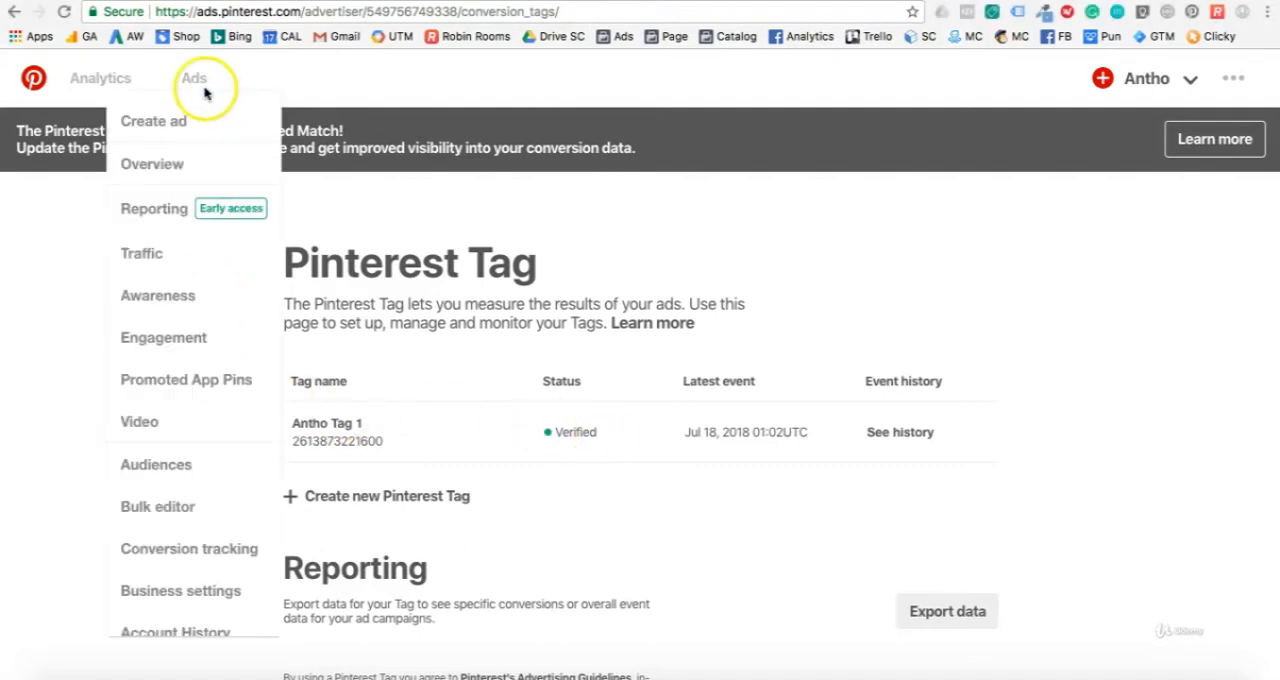
{"action": "left_click", "coordinate": [152, 466]}
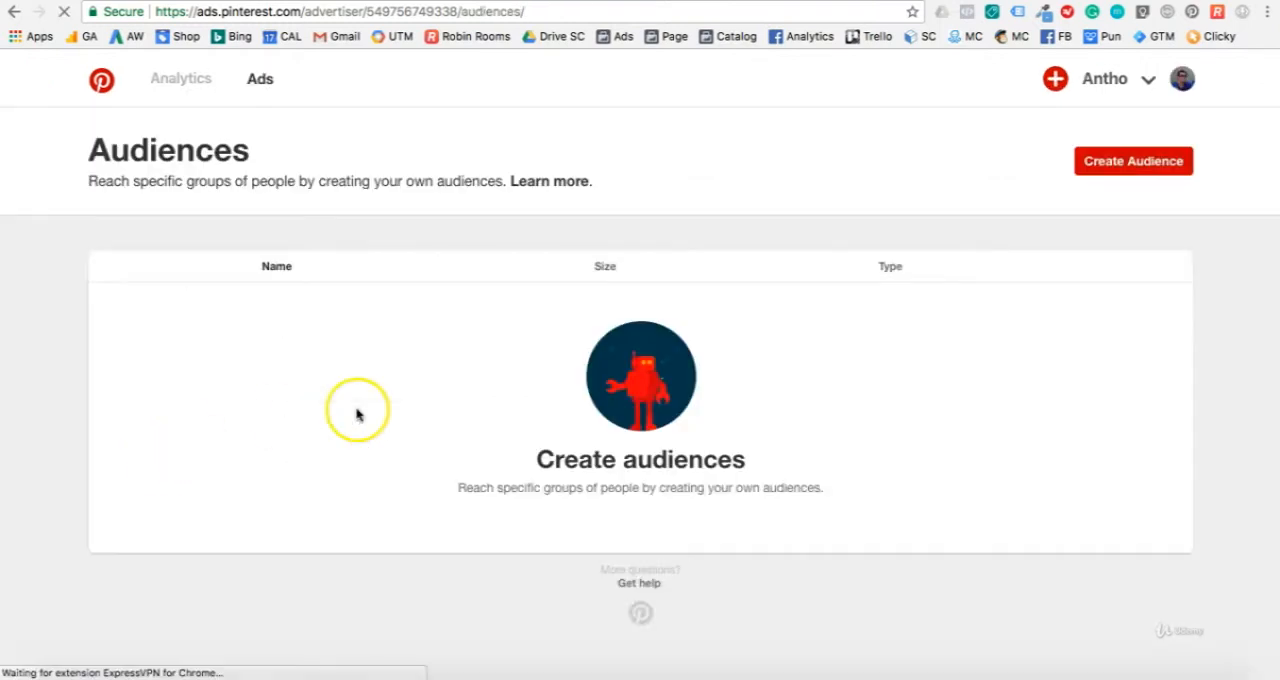
Step: Set up a new audience of site visitors using the generated Pinterest tag, covering the past 365 days
{"action": "left_click", "coordinate": [1138, 164]}
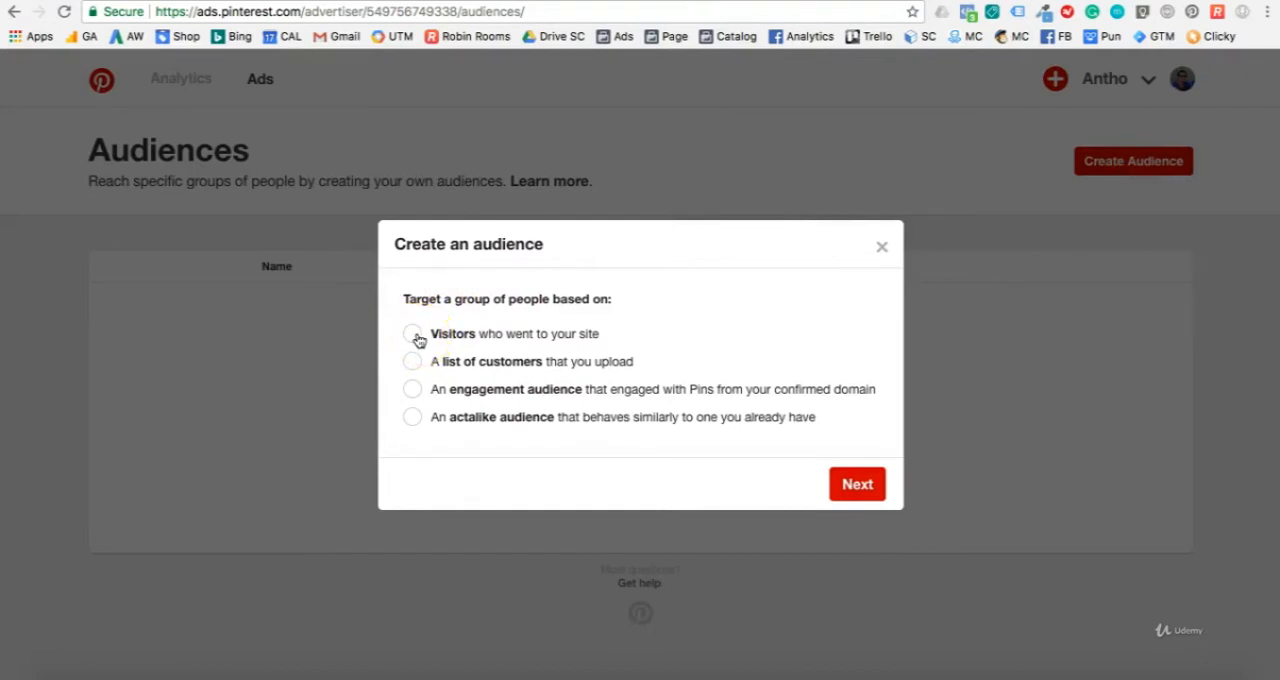
{"action": "left_click", "coordinate": [413, 335]}
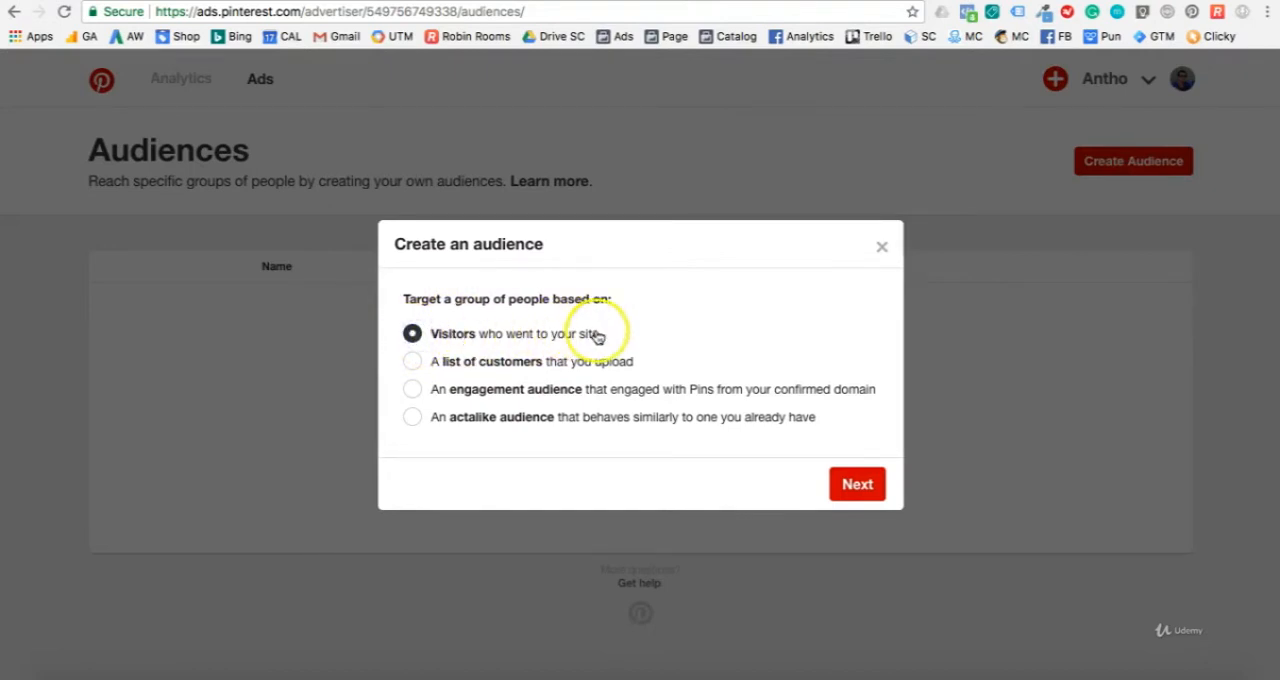
{"action": "left_click", "coordinate": [852, 486]}
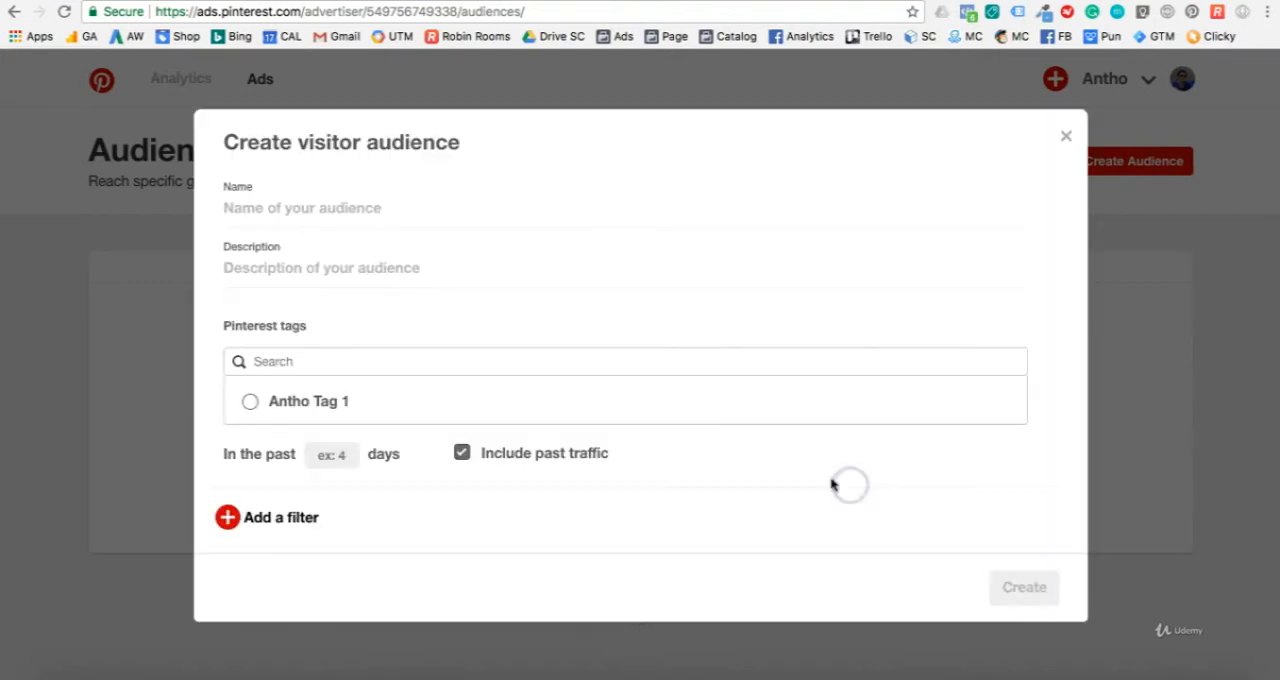
{"action": "left_click", "coordinate": [253, 402]}
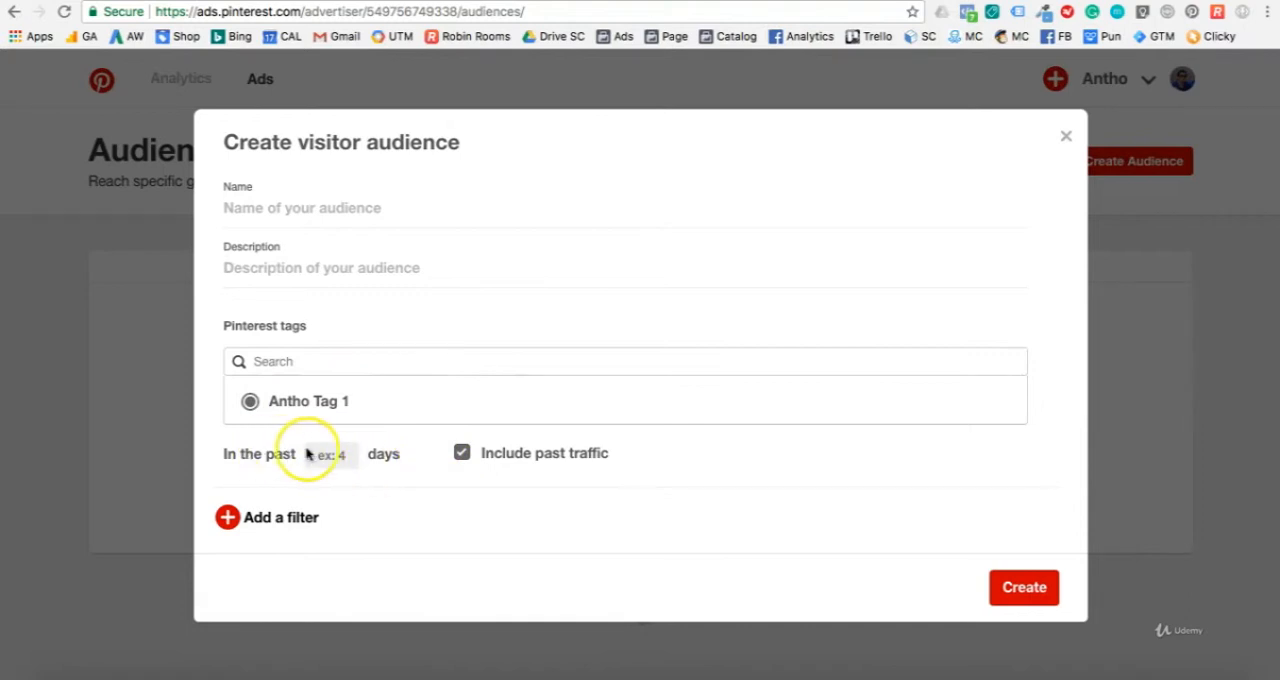
{"action": "left_click", "coordinate": [348, 454]}
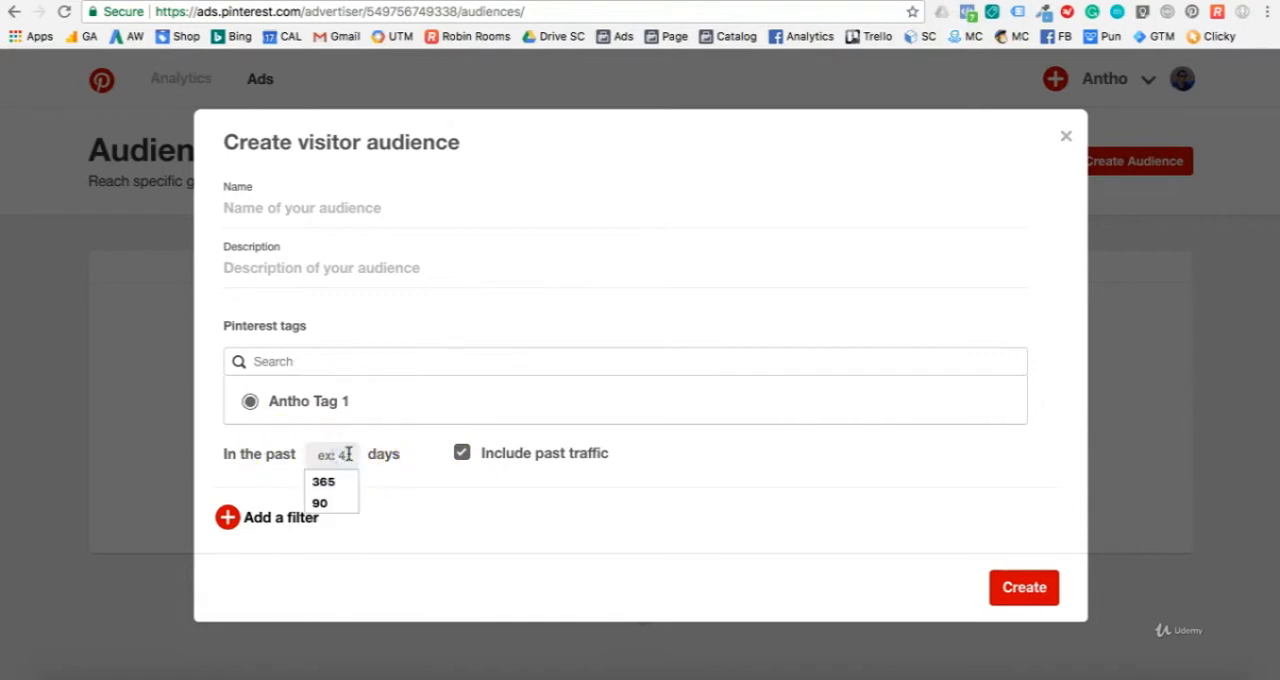
{"action": "left_click", "coordinate": [409, 505]}
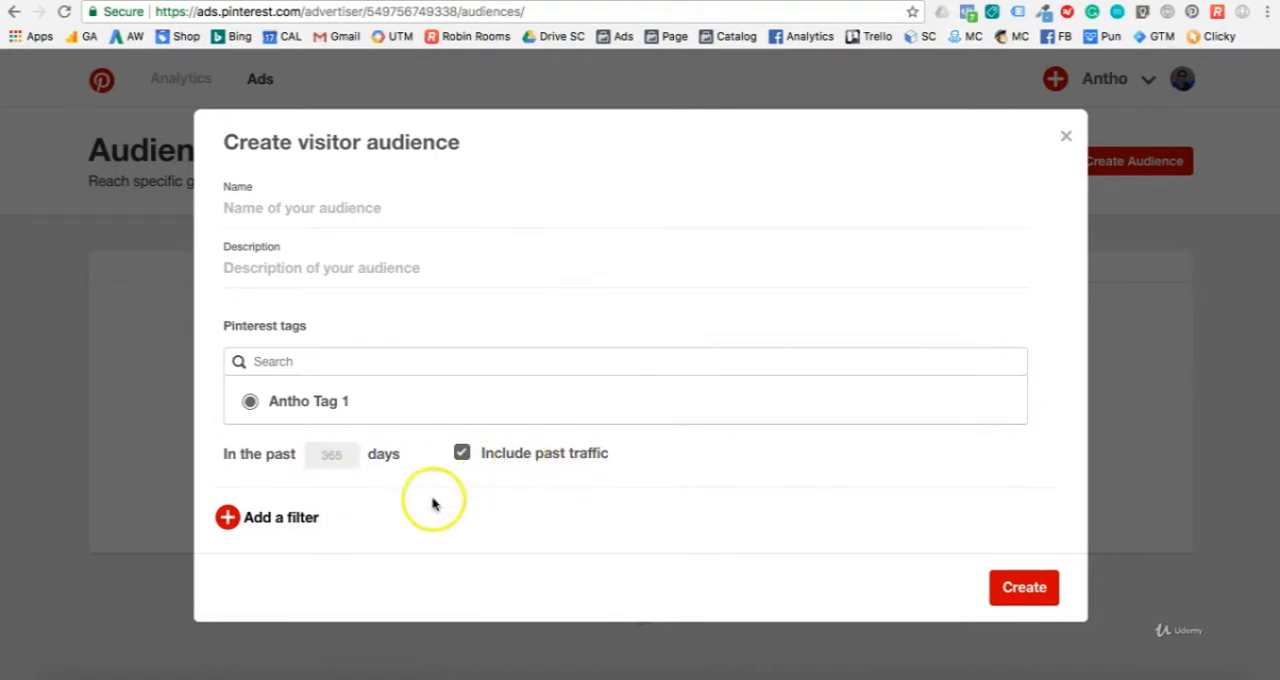
Step: Name the visitor audience "Visiteurs 365 jours" and create it
{"action": "left_click", "coordinate": [313, 212]}
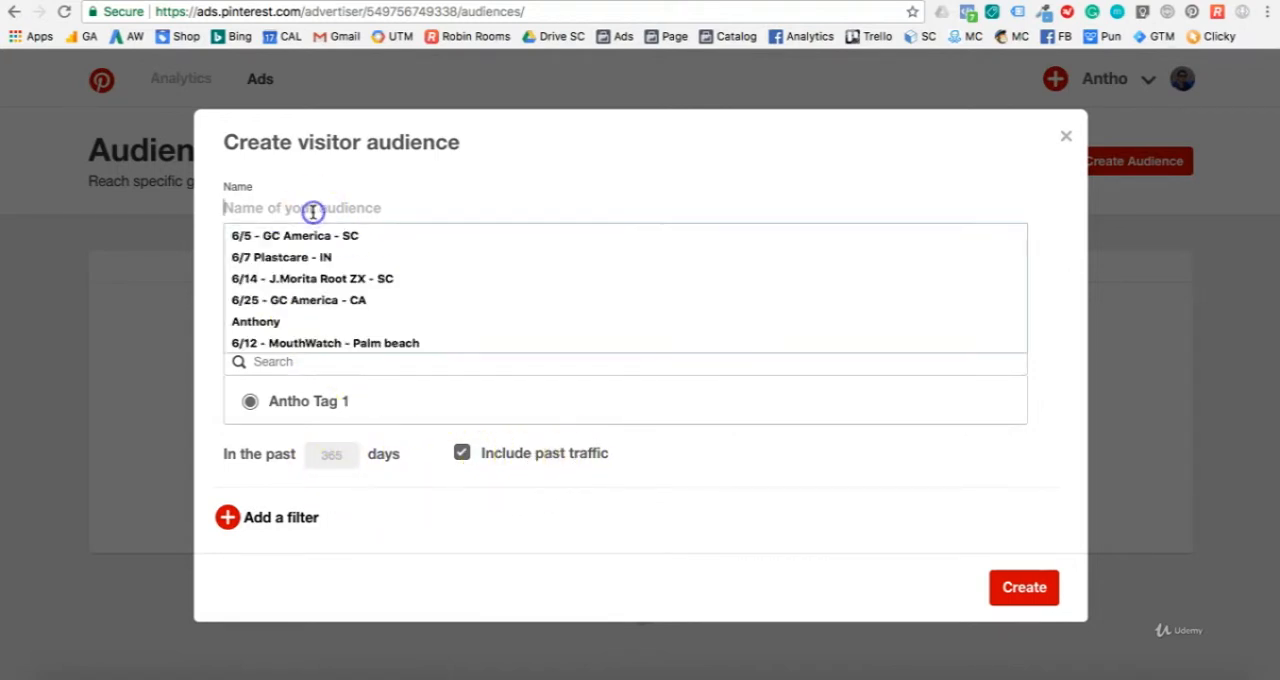
{"action": "type", "text": "Visiteurs 365 jours"}
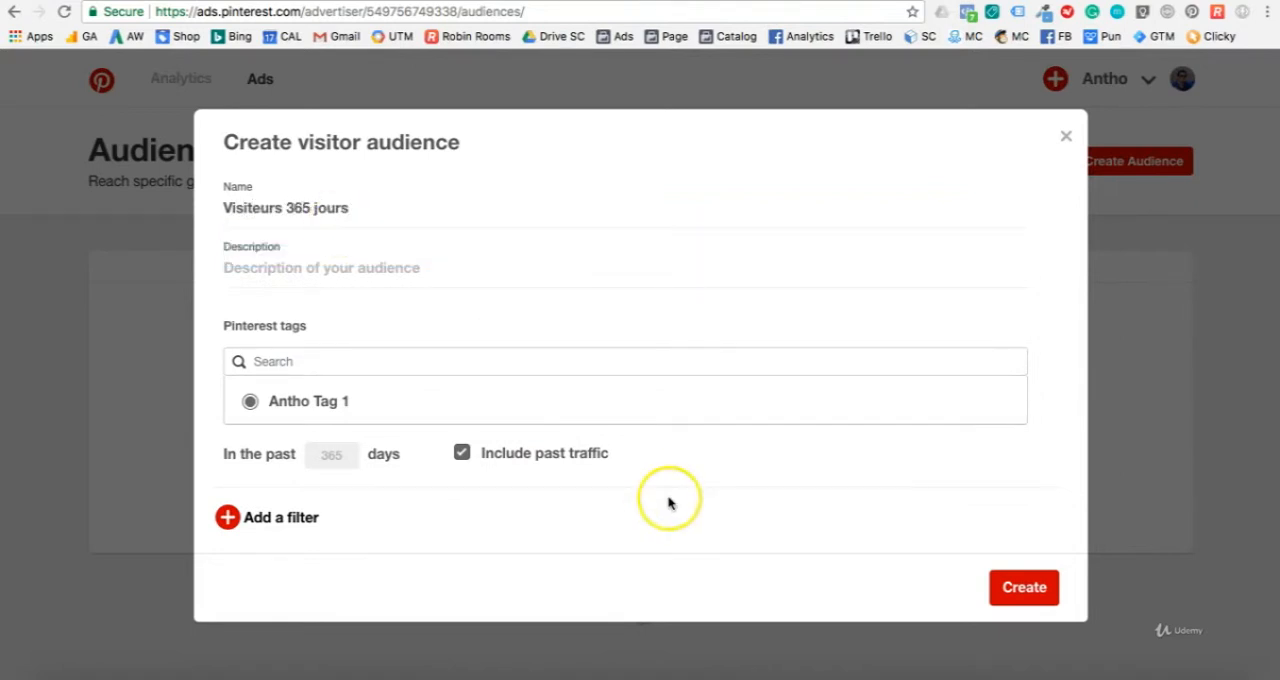
{"action": "left_click", "coordinate": [1018, 591]}
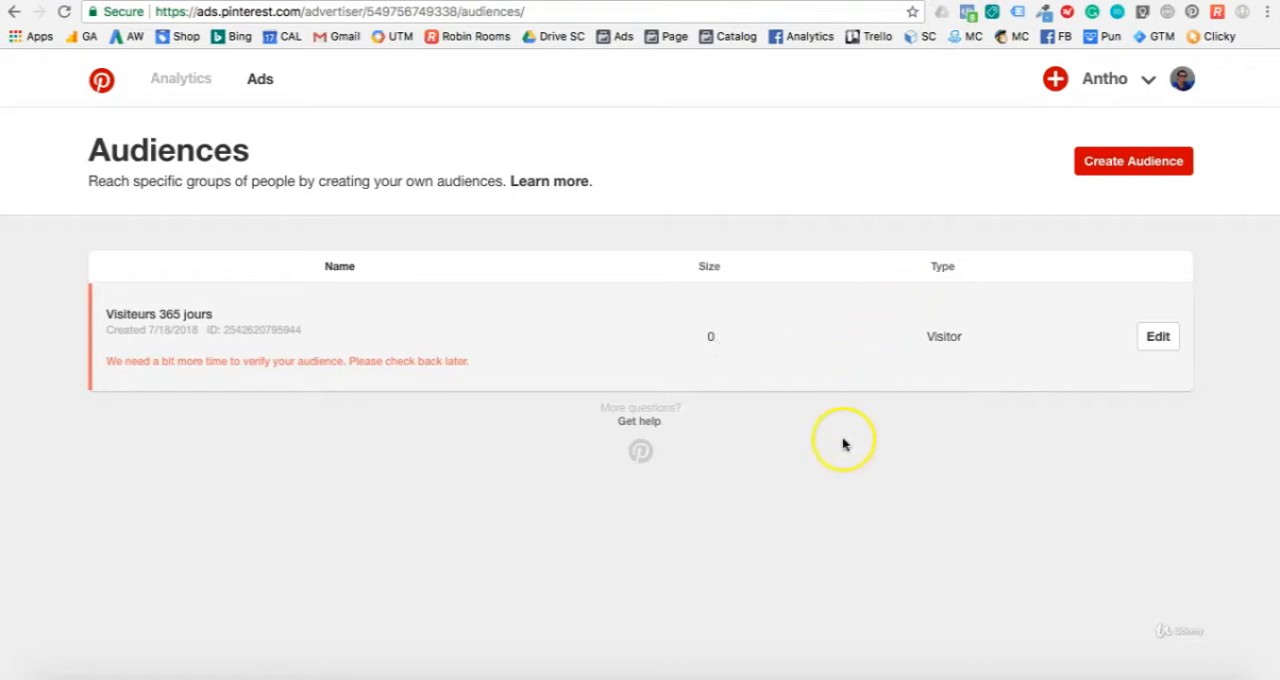
Step: Start a second audience based on site visitors and select the existing Pinterest tag as its source
{"action": "left_click", "coordinate": [1116, 160]}
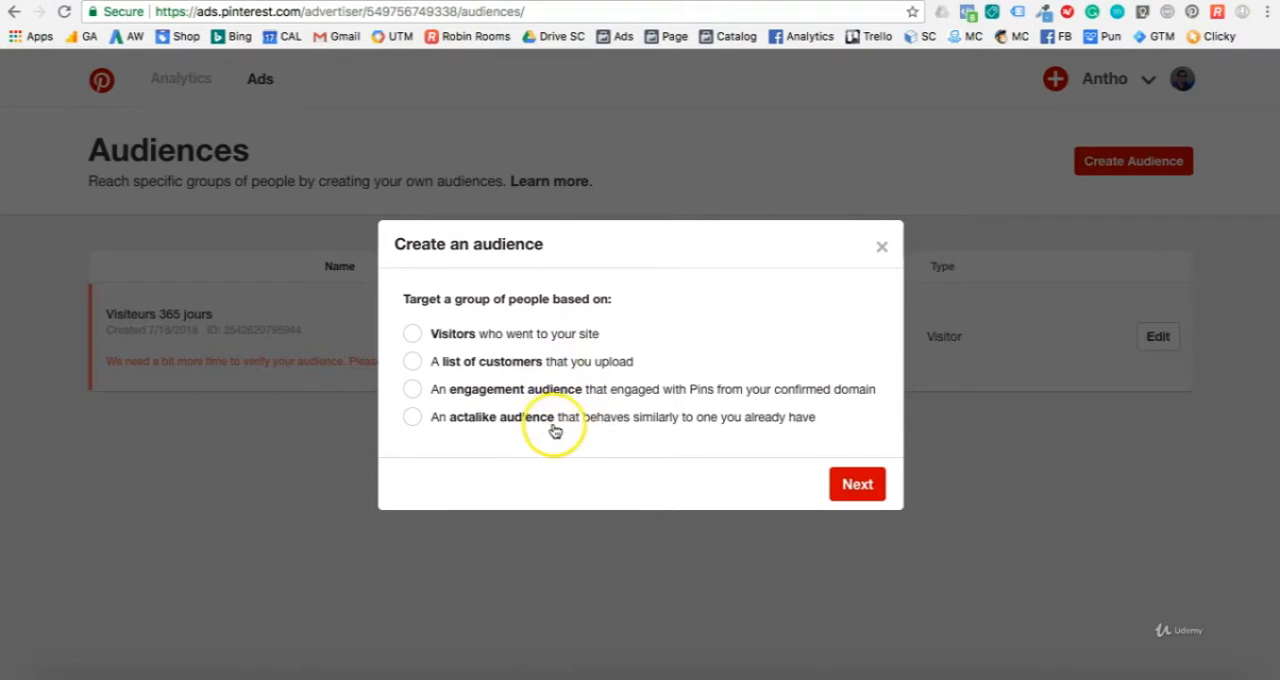
{"action": "left_click", "coordinate": [515, 335]}
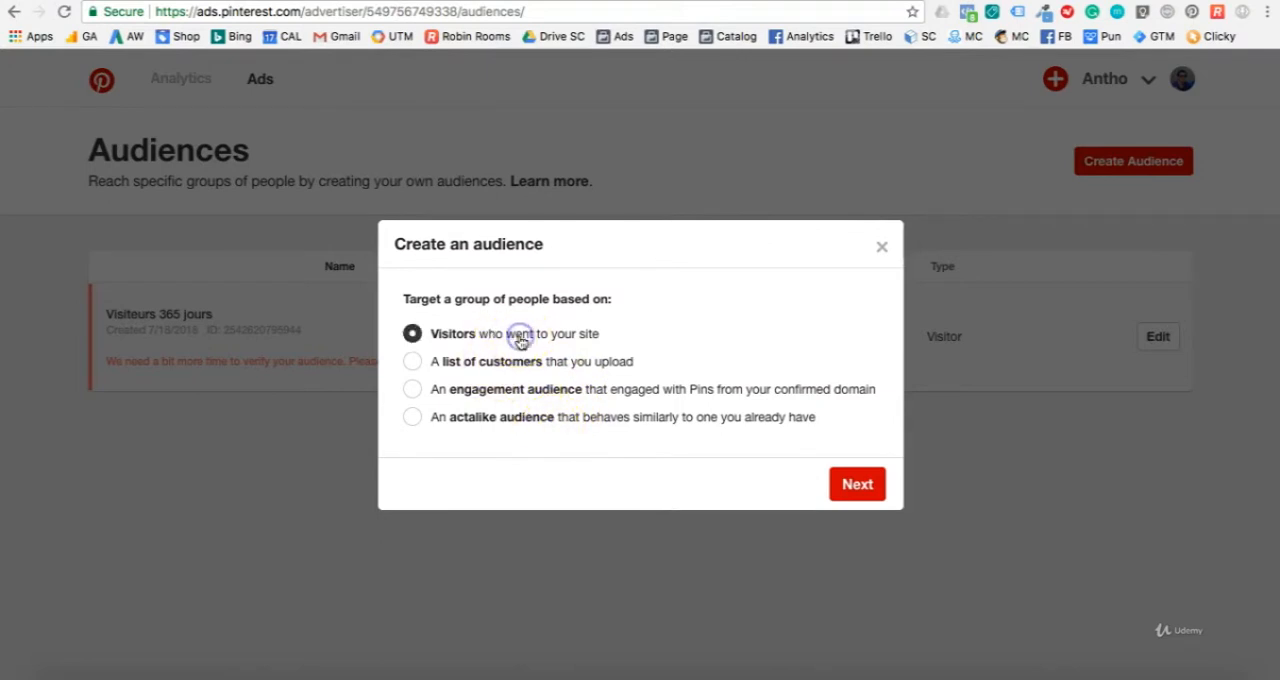
{"action": "left_click", "coordinate": [845, 471]}
{"action": "left_click", "coordinate": [368, 407]}
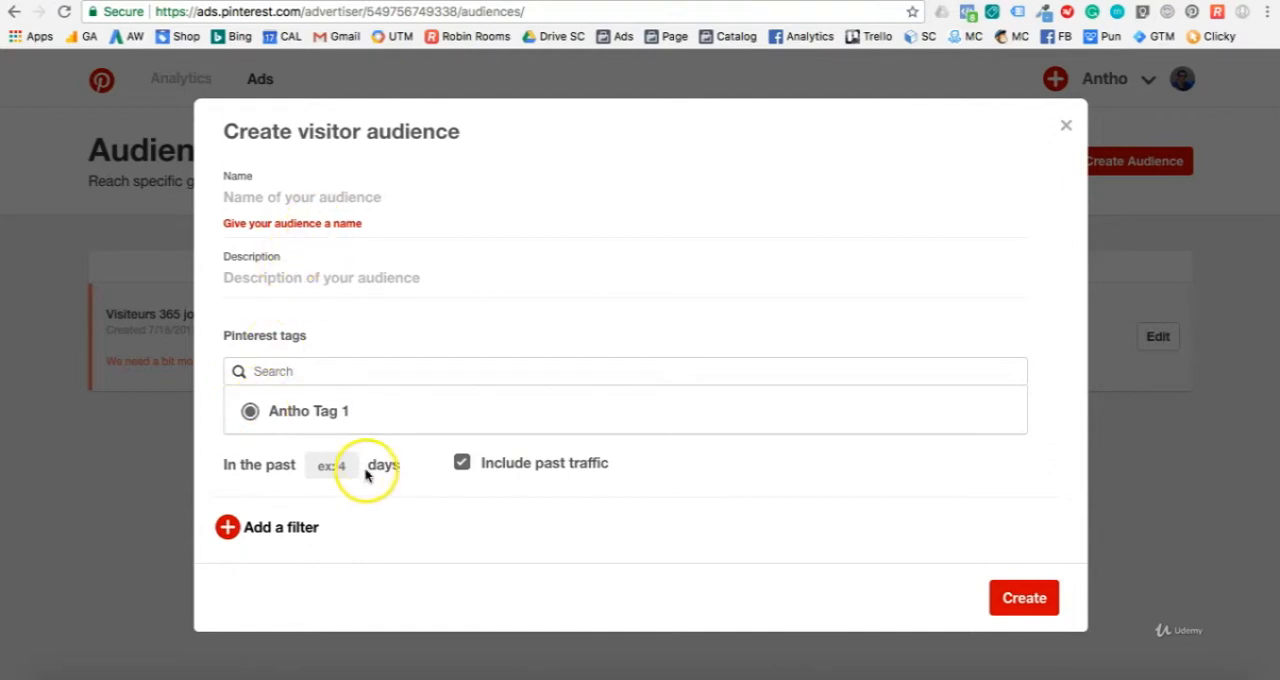
Step: Add a URL filter to the visitor audience that matches addresses containing "/thank_you"
{"action": "left_click", "coordinate": [270, 527]}
{"action": "scroll", "coordinate": [343, 470], "scroll_direction": "down", "scroll_amount": 2}
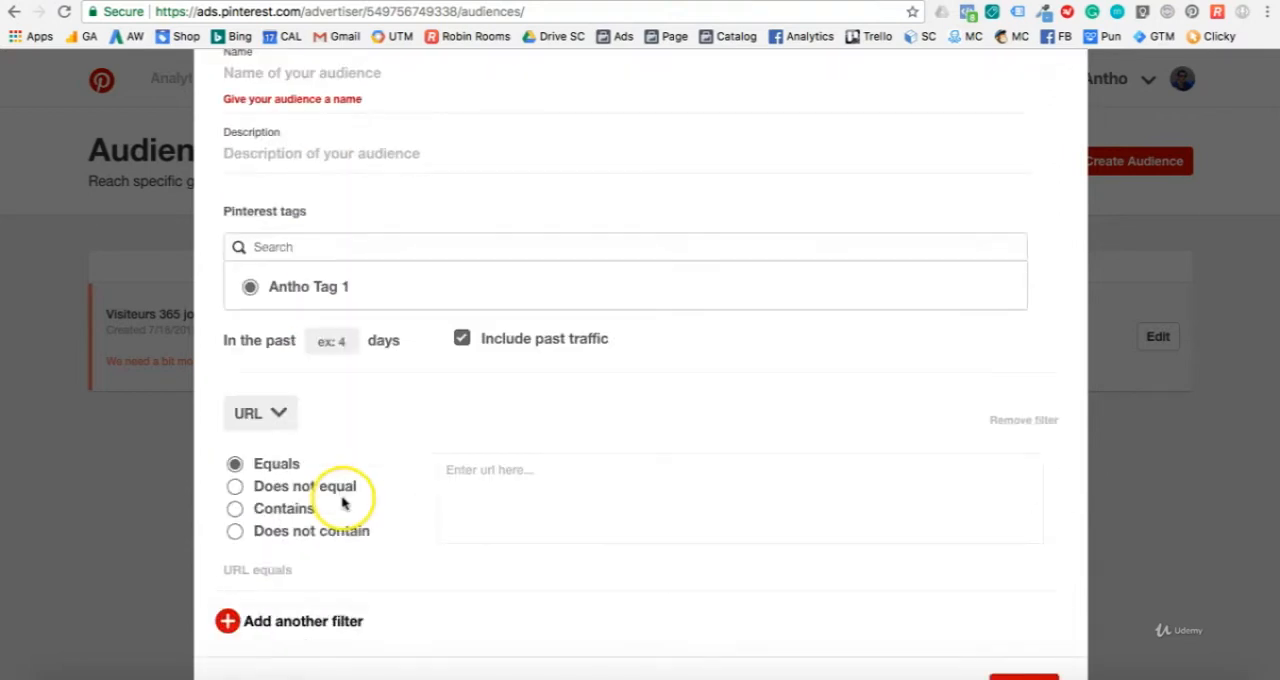
{"action": "scroll", "coordinate": [343, 503], "scroll_direction": "down", "scroll_amount": 1}
{"action": "left_click", "coordinate": [276, 447]}
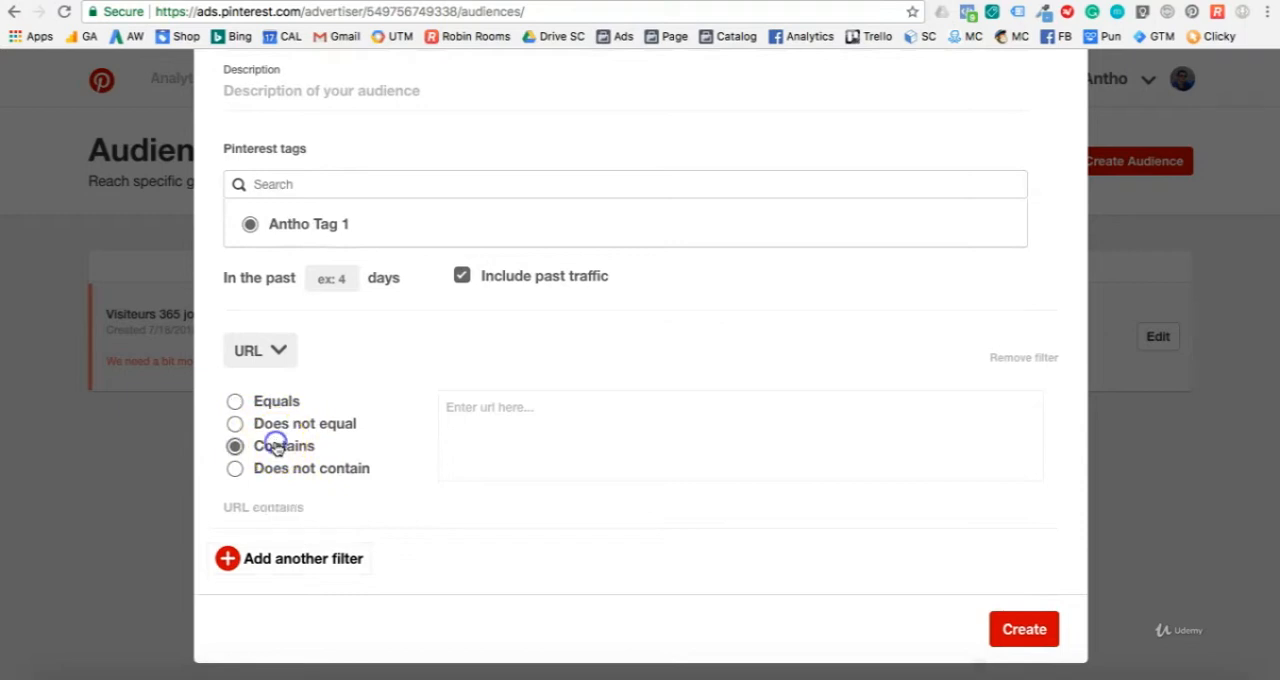
{"action": "left_click", "coordinate": [508, 408]}
{"action": "type", "text": "/t"}
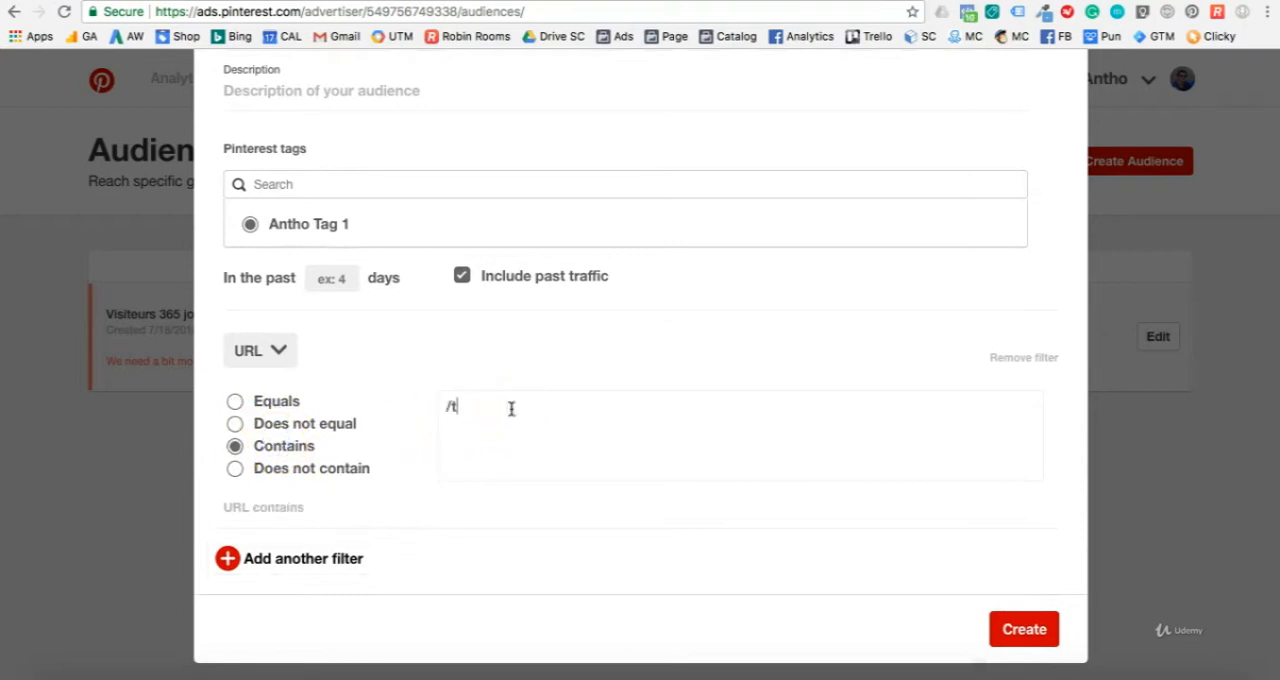
{"action": "type", "text": "hank you"}
Step: Name the filtered visitor audience "Acheteurs" and create it
{"action": "scroll", "coordinate": [400, 157], "scroll_direction": "up", "scroll_amount": 2}
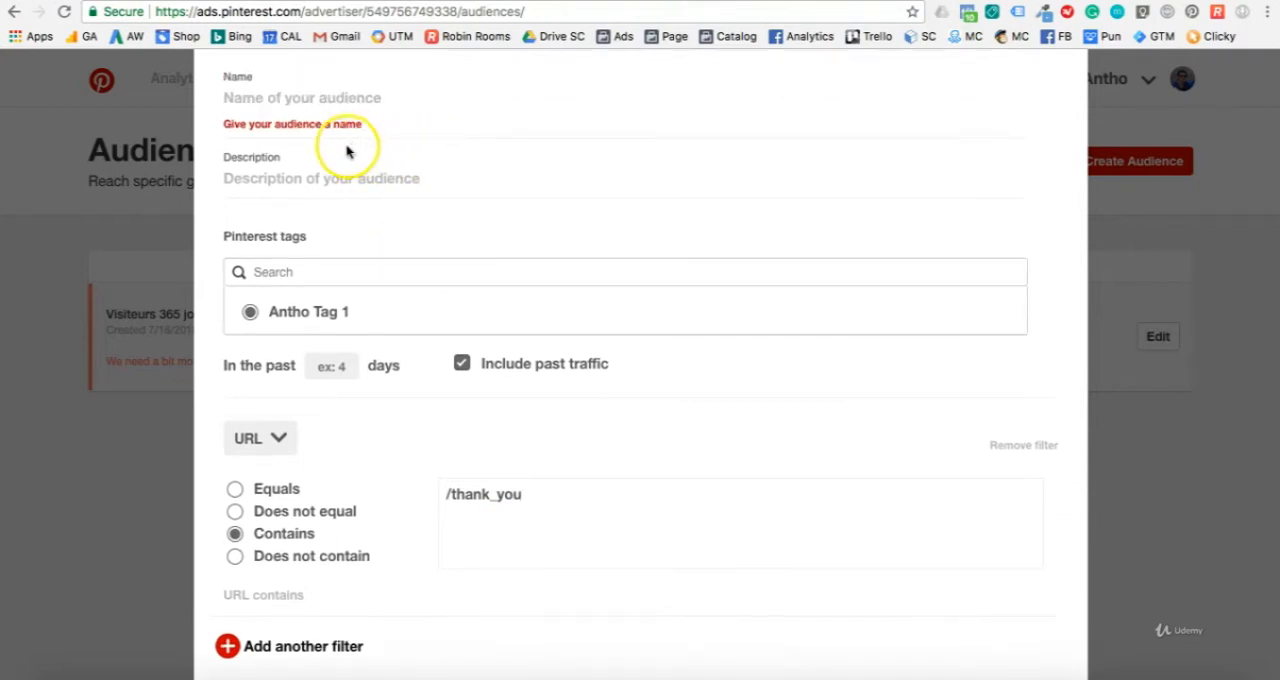
{"action": "left_click", "coordinate": [350, 121]}
{"action": "left_click", "coordinate": [351, 102]}
{"action": "type", "text": "A"}
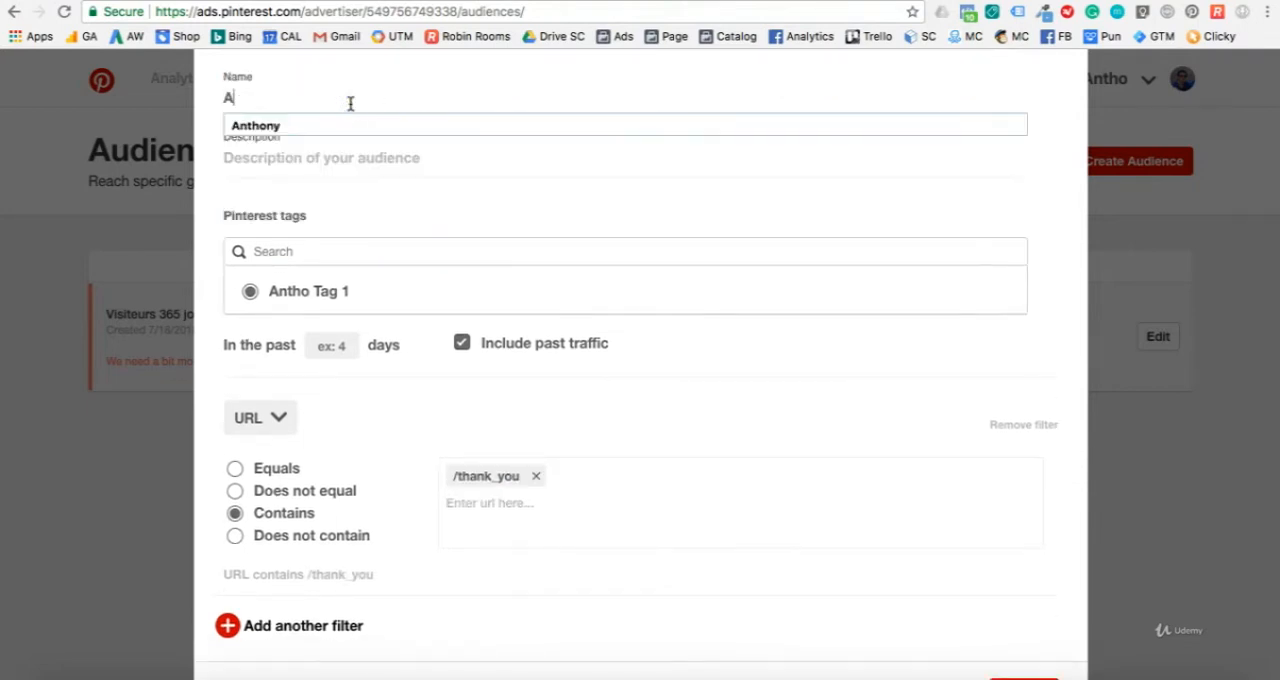
{"action": "type", "text": "cheteurs"}
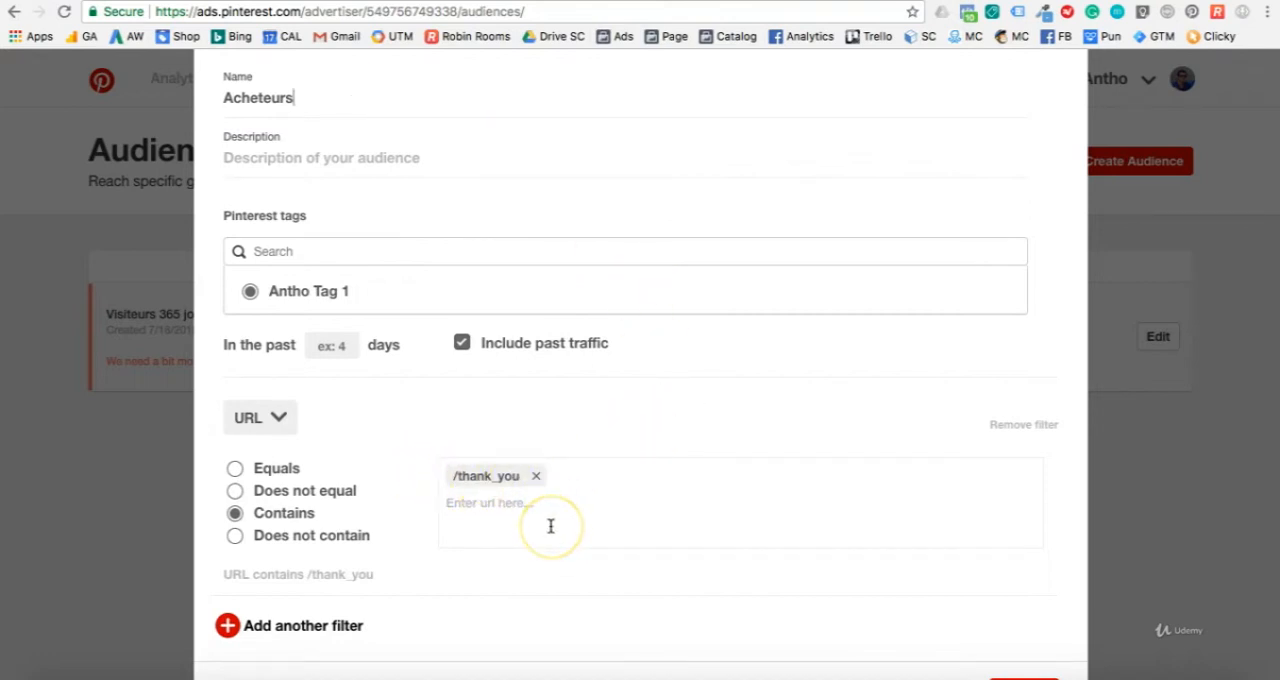
{"action": "scroll", "coordinate": [545, 553], "scroll_direction": "down", "scroll_amount": 2}
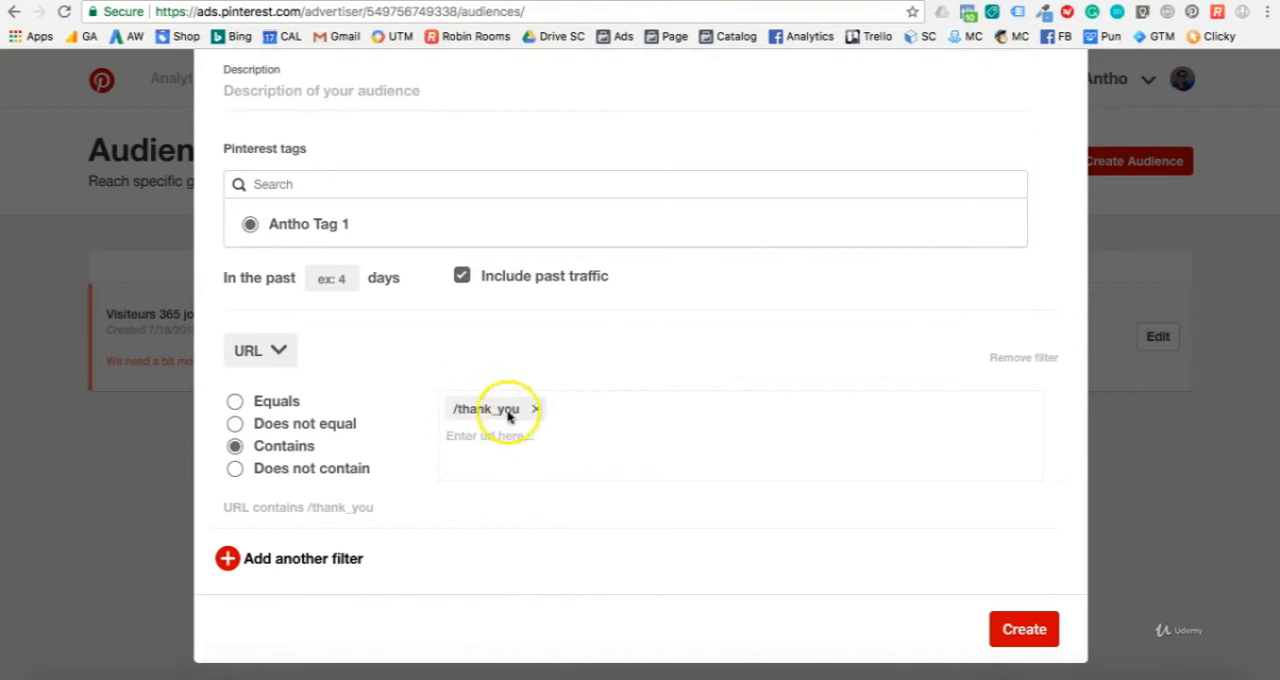
{"action": "left_click", "coordinate": [1024, 630]}
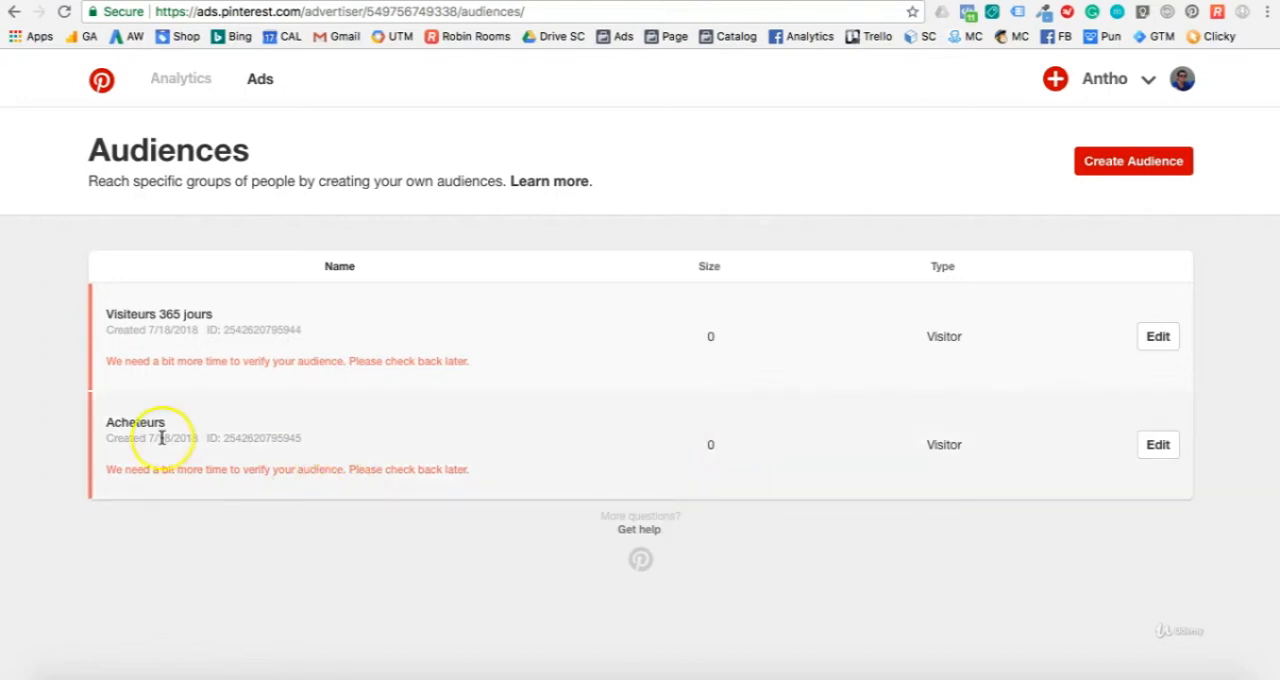
Step: Edit the Acheteurs audience to cover the past 365 days and save the change
{"action": "left_click", "coordinate": [1158, 444]}
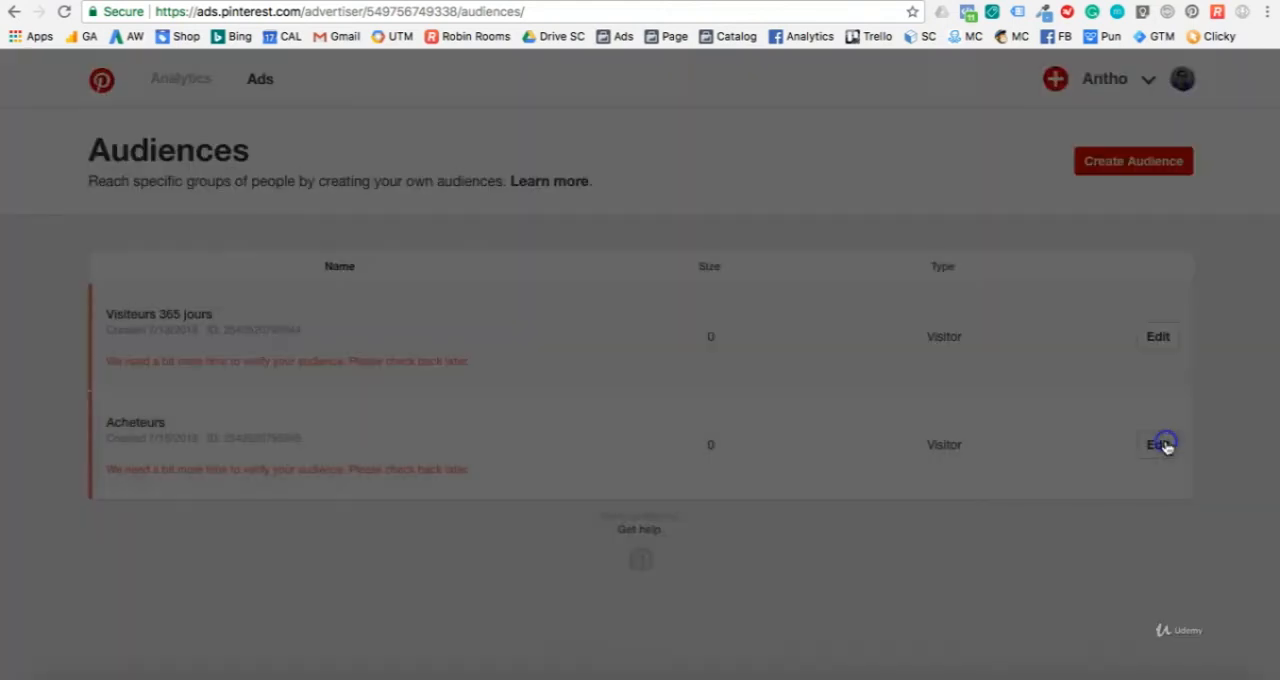
{"action": "scroll", "coordinate": [373, 418], "scroll_direction": "down", "scroll_amount": 1}
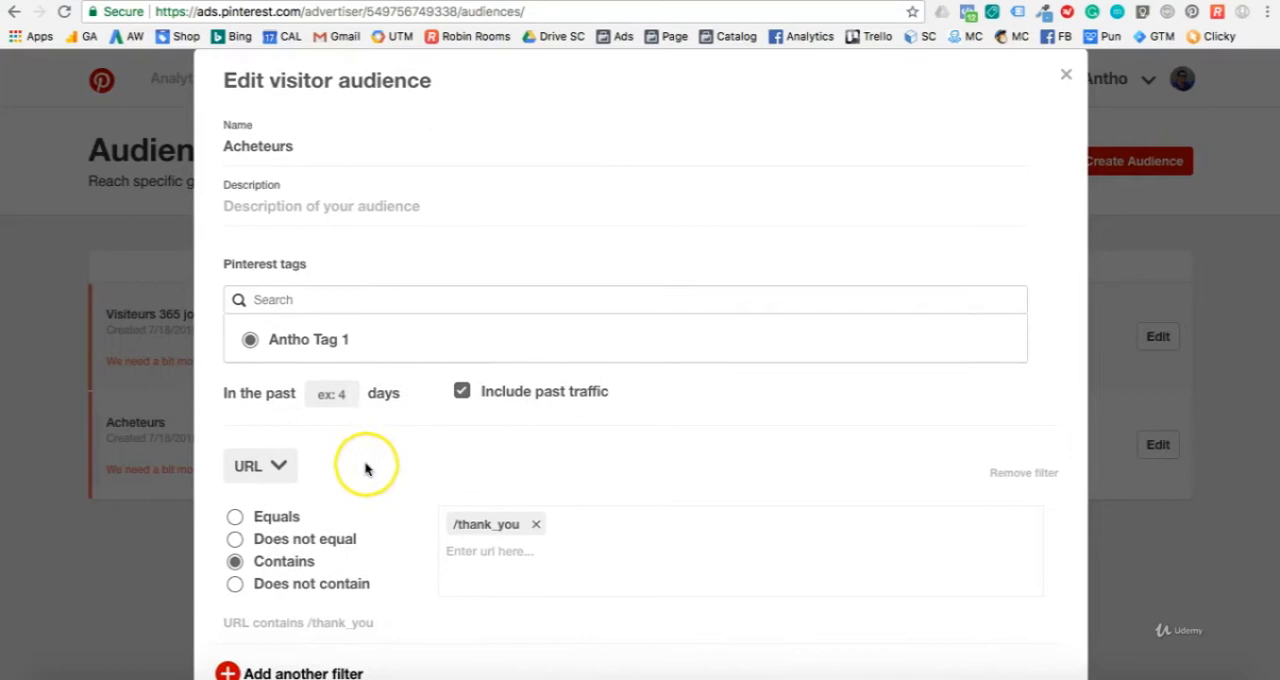
{"action": "left_click", "coordinate": [331, 395]}
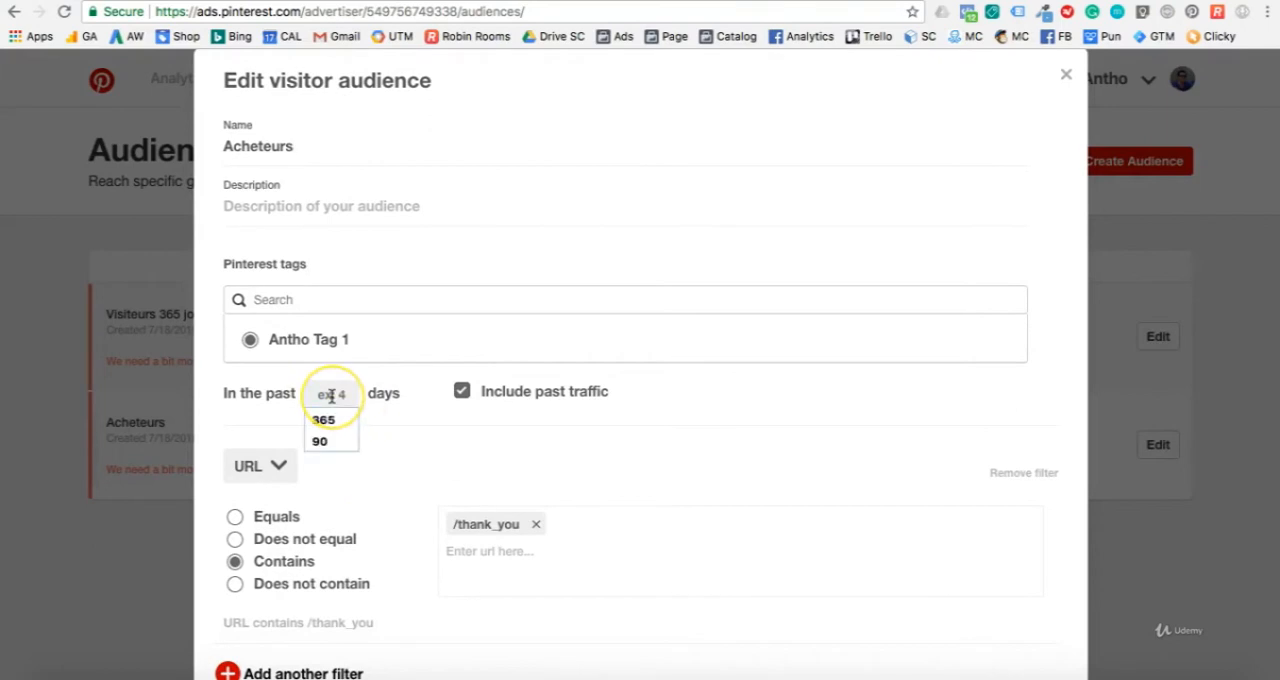
{"action": "left_click", "coordinate": [334, 426]}
{"action": "scroll", "coordinate": [457, 457], "scroll_direction": "down", "scroll_amount": 2}
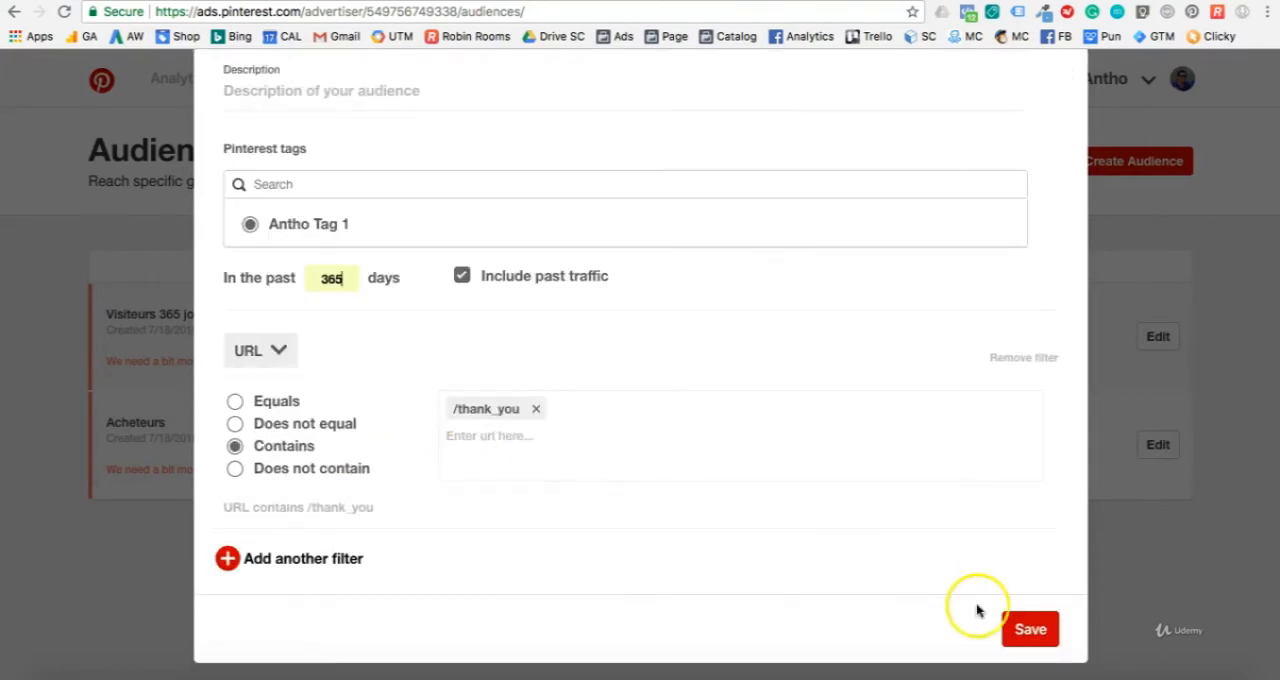
{"action": "left_click", "coordinate": [1028, 625]}
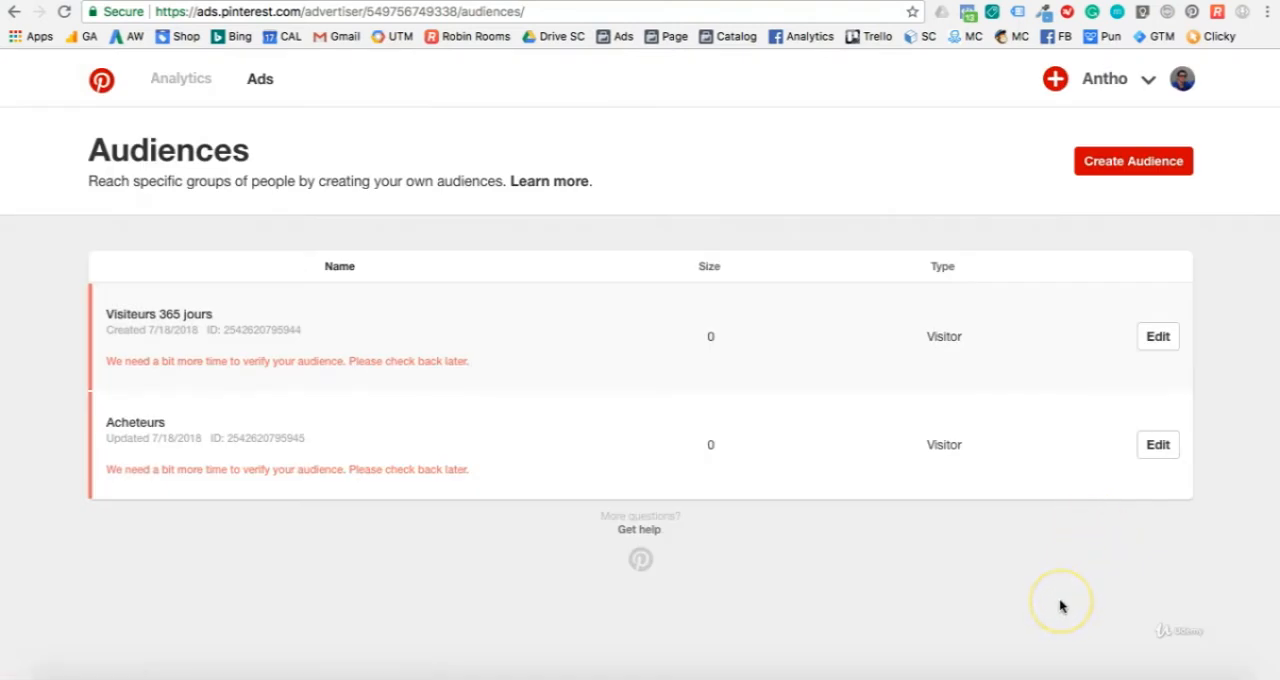